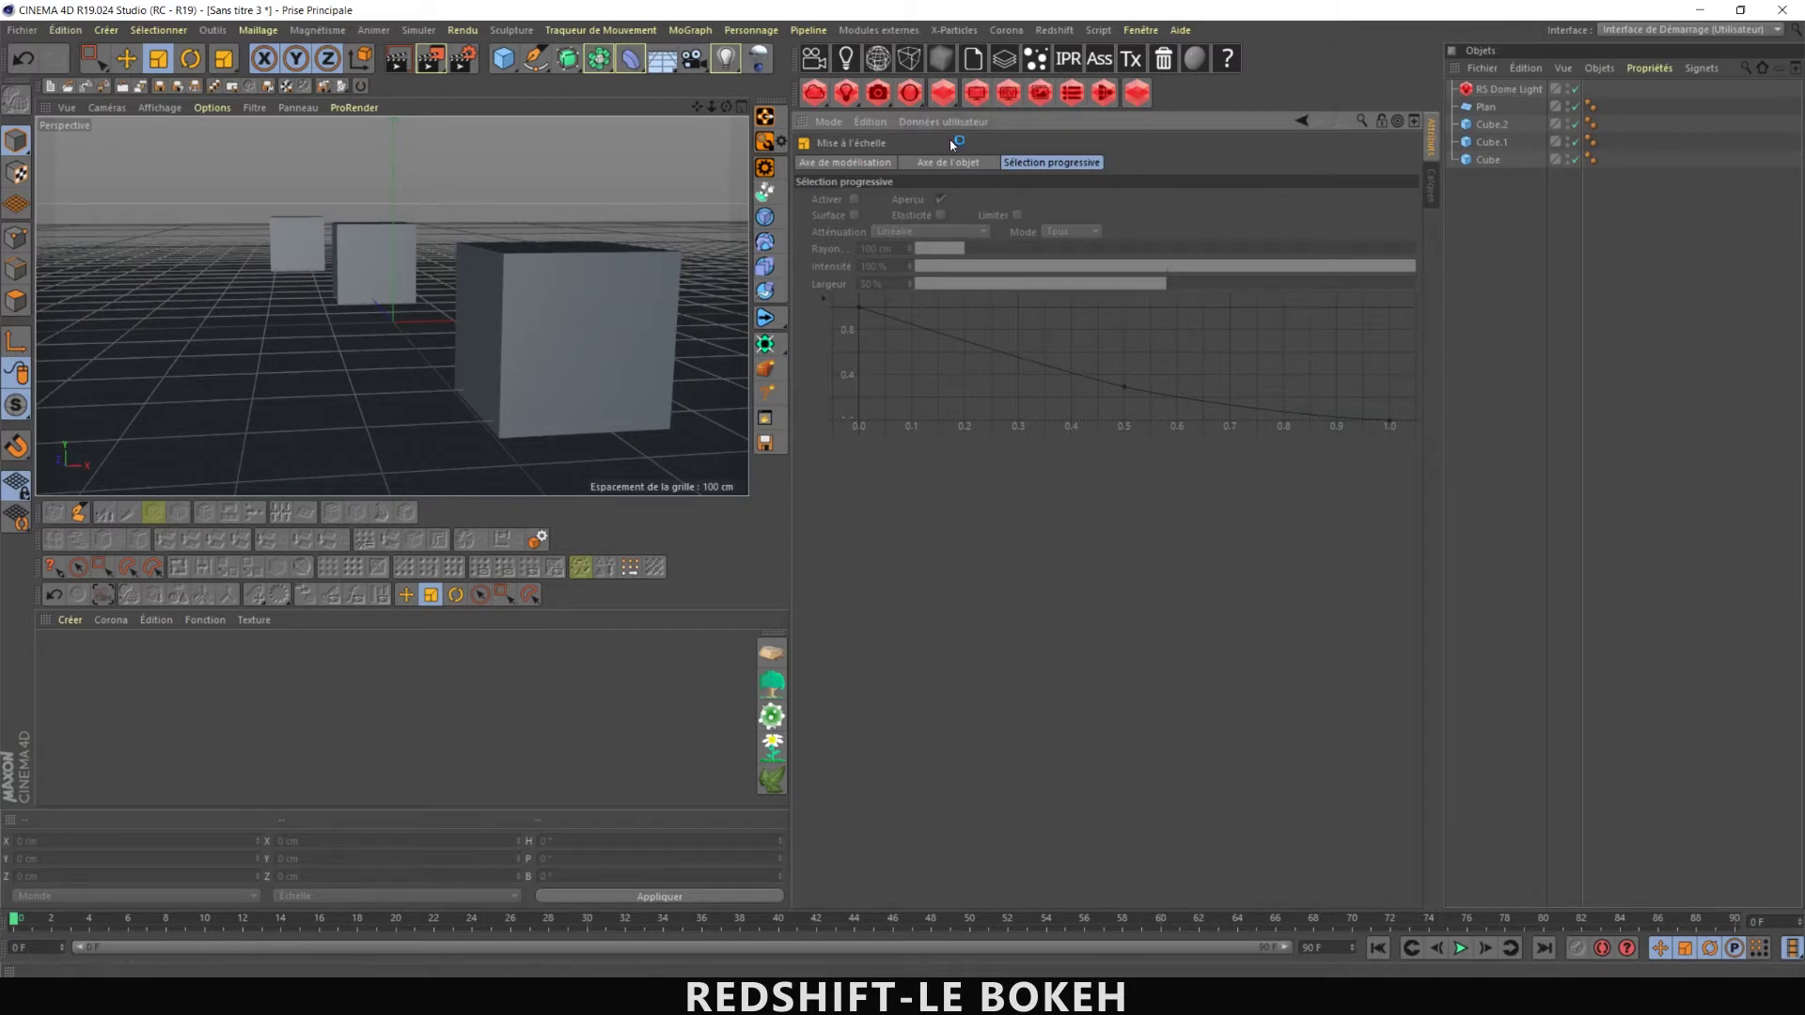
- Add a standard camera, attach a Redshift camera tag to it, then delete it
click(698, 67)
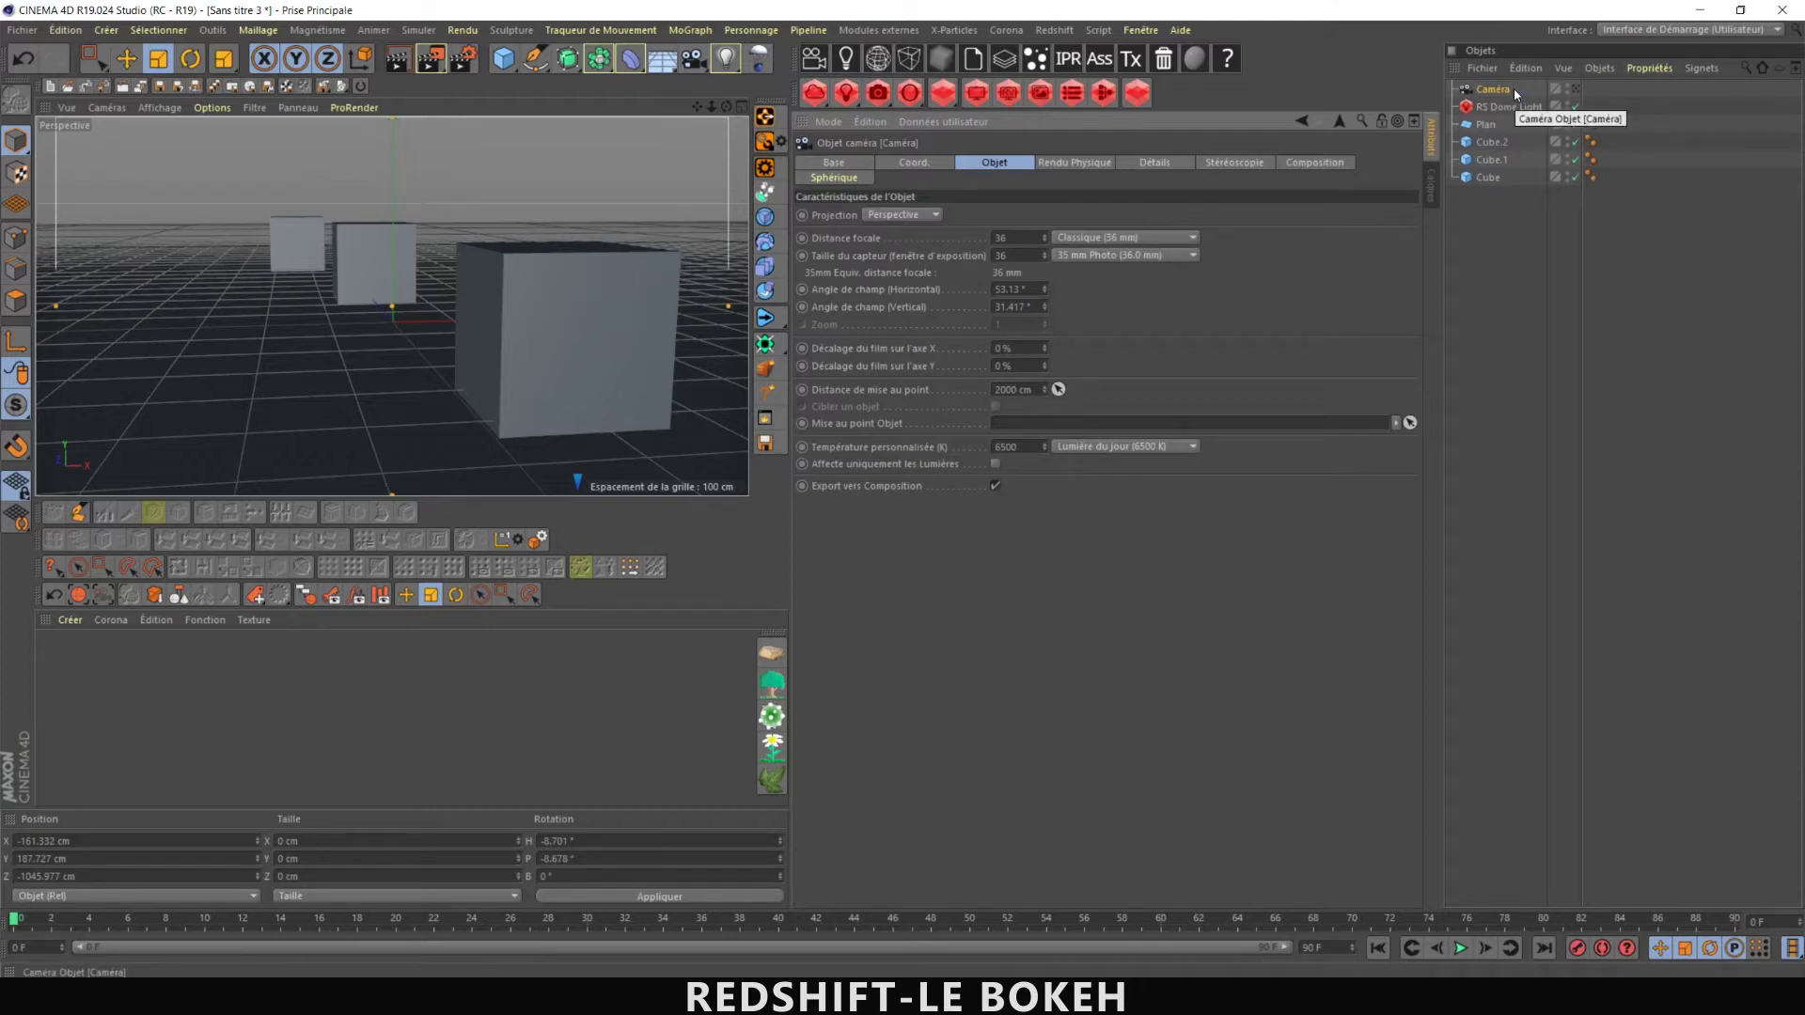
right_click(1485, 91)
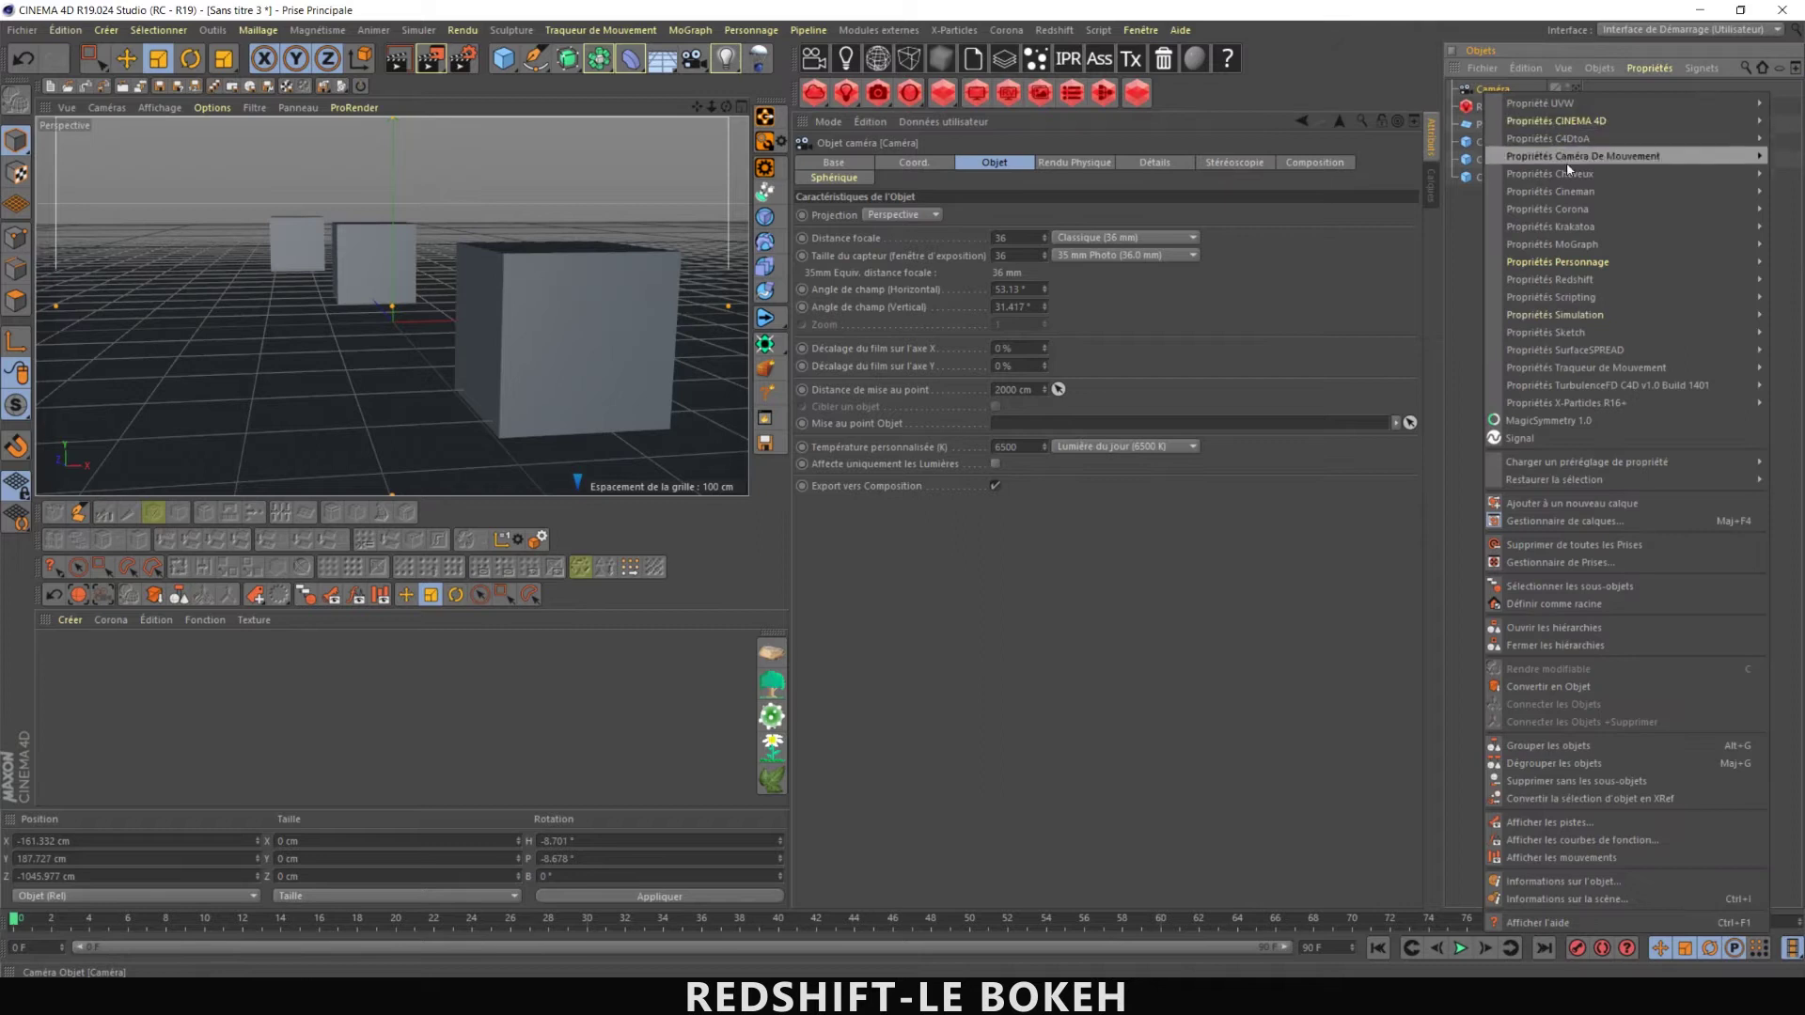
mouse_move(1551, 279)
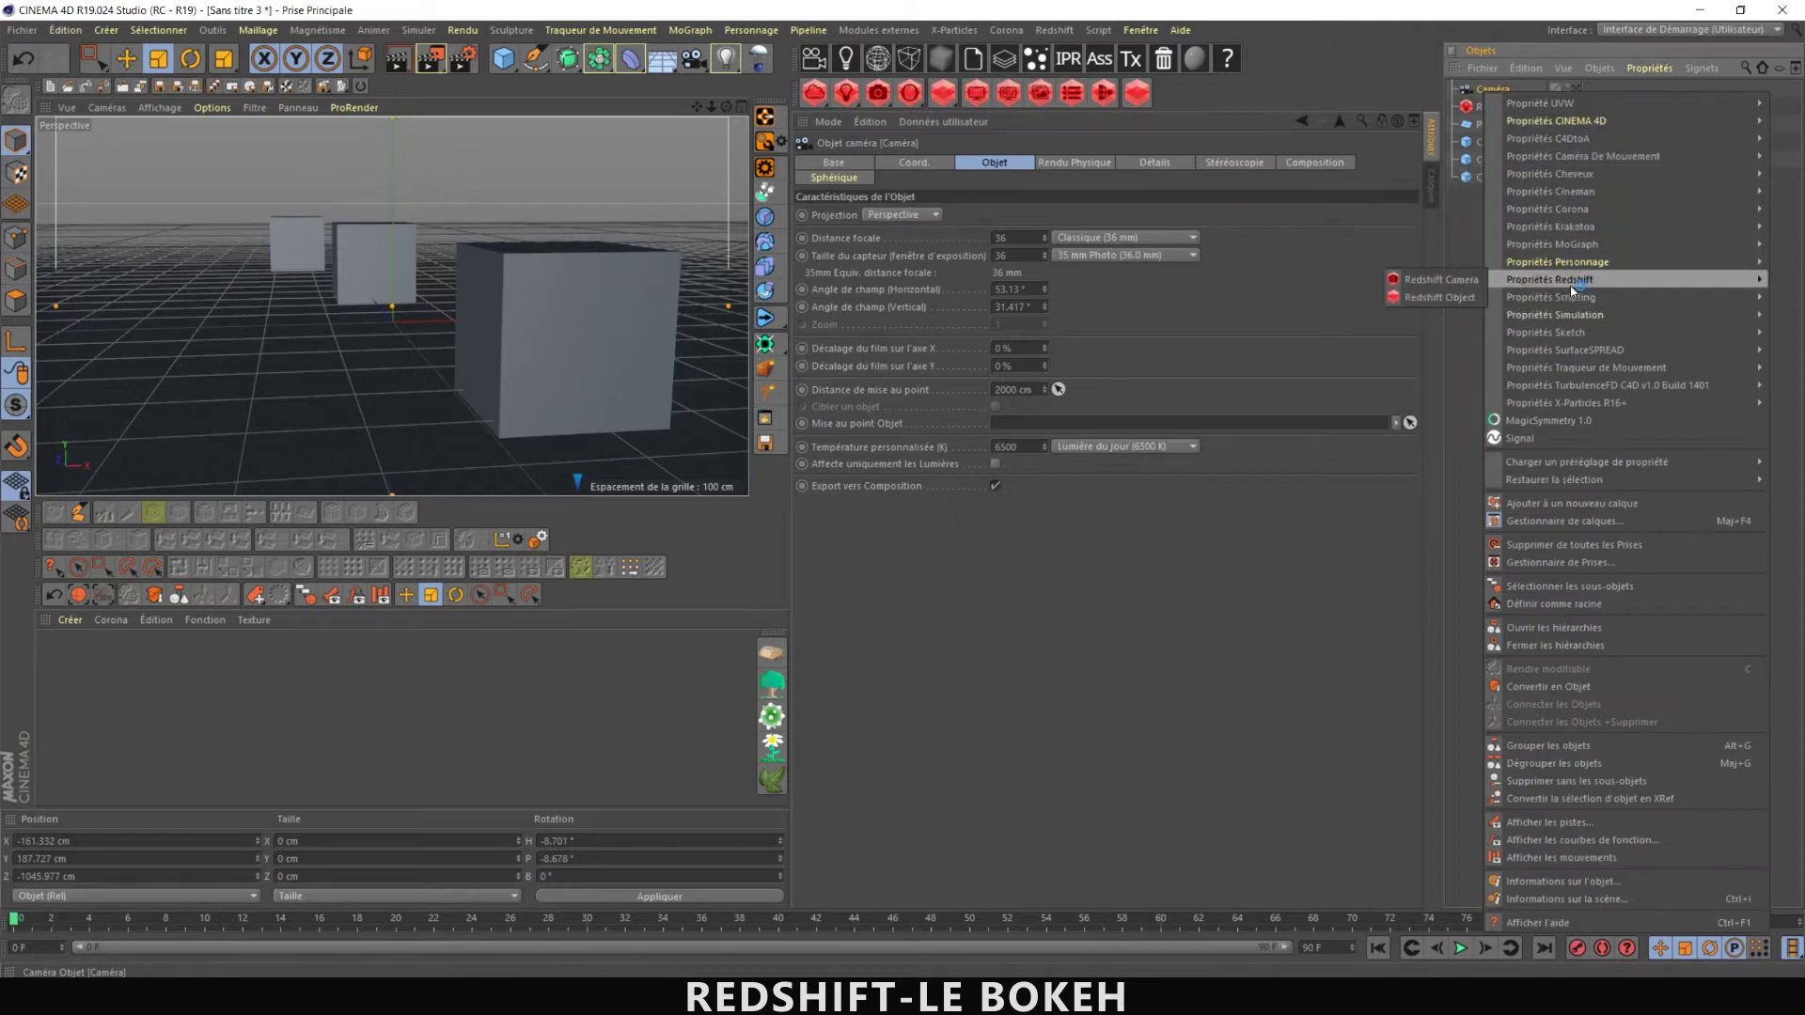
click(1431, 280)
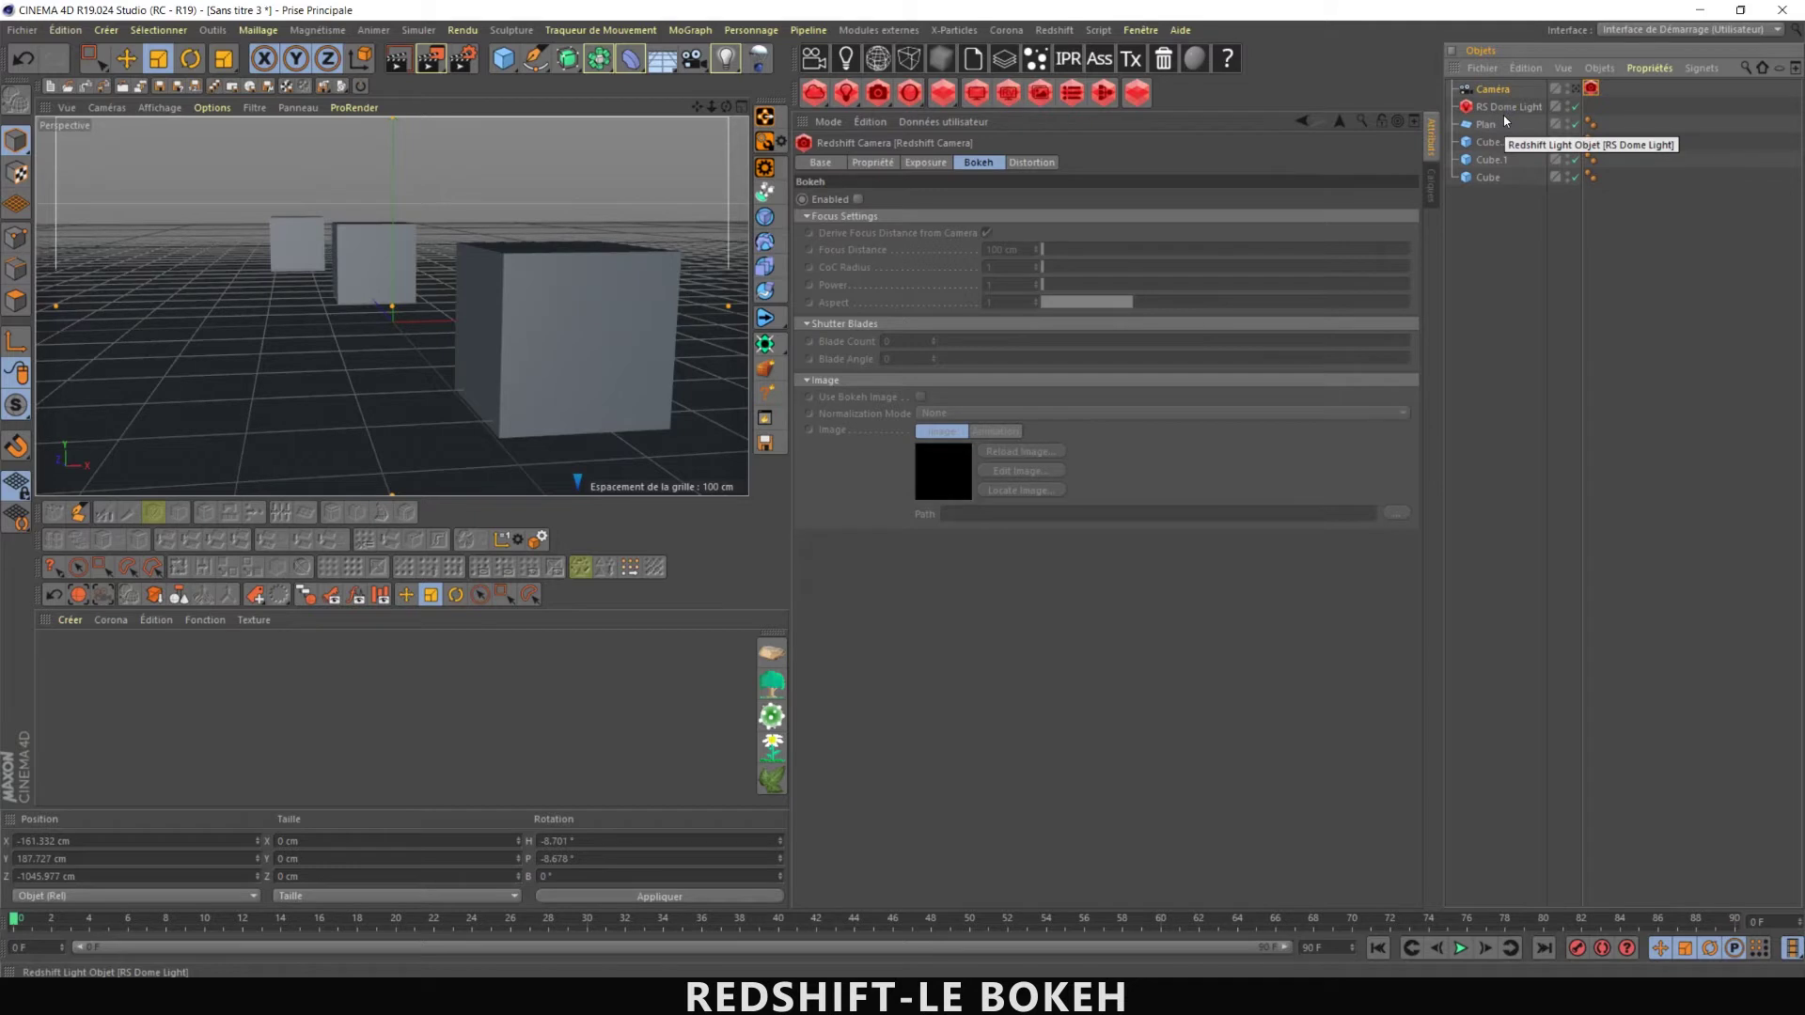
click(1504, 92)
key(Delete)
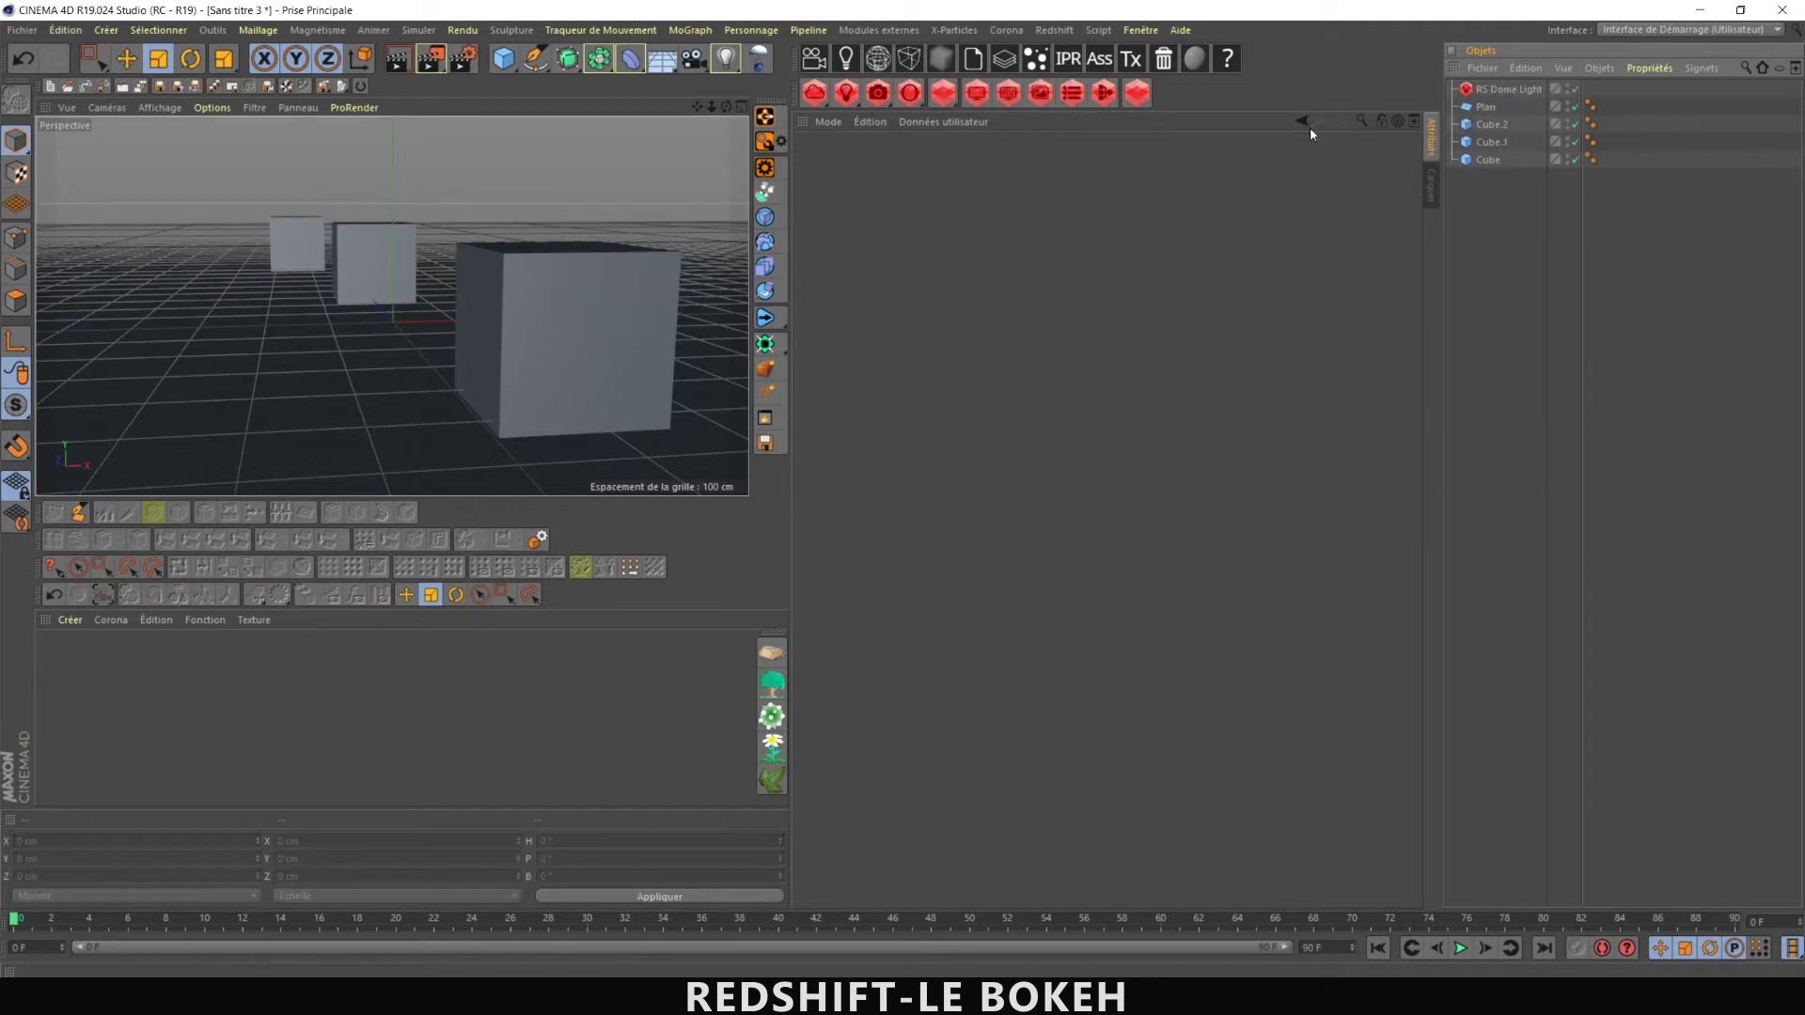
- Add a Redshift camera from the camera types list and show its Bokeh settings
click(879, 99)
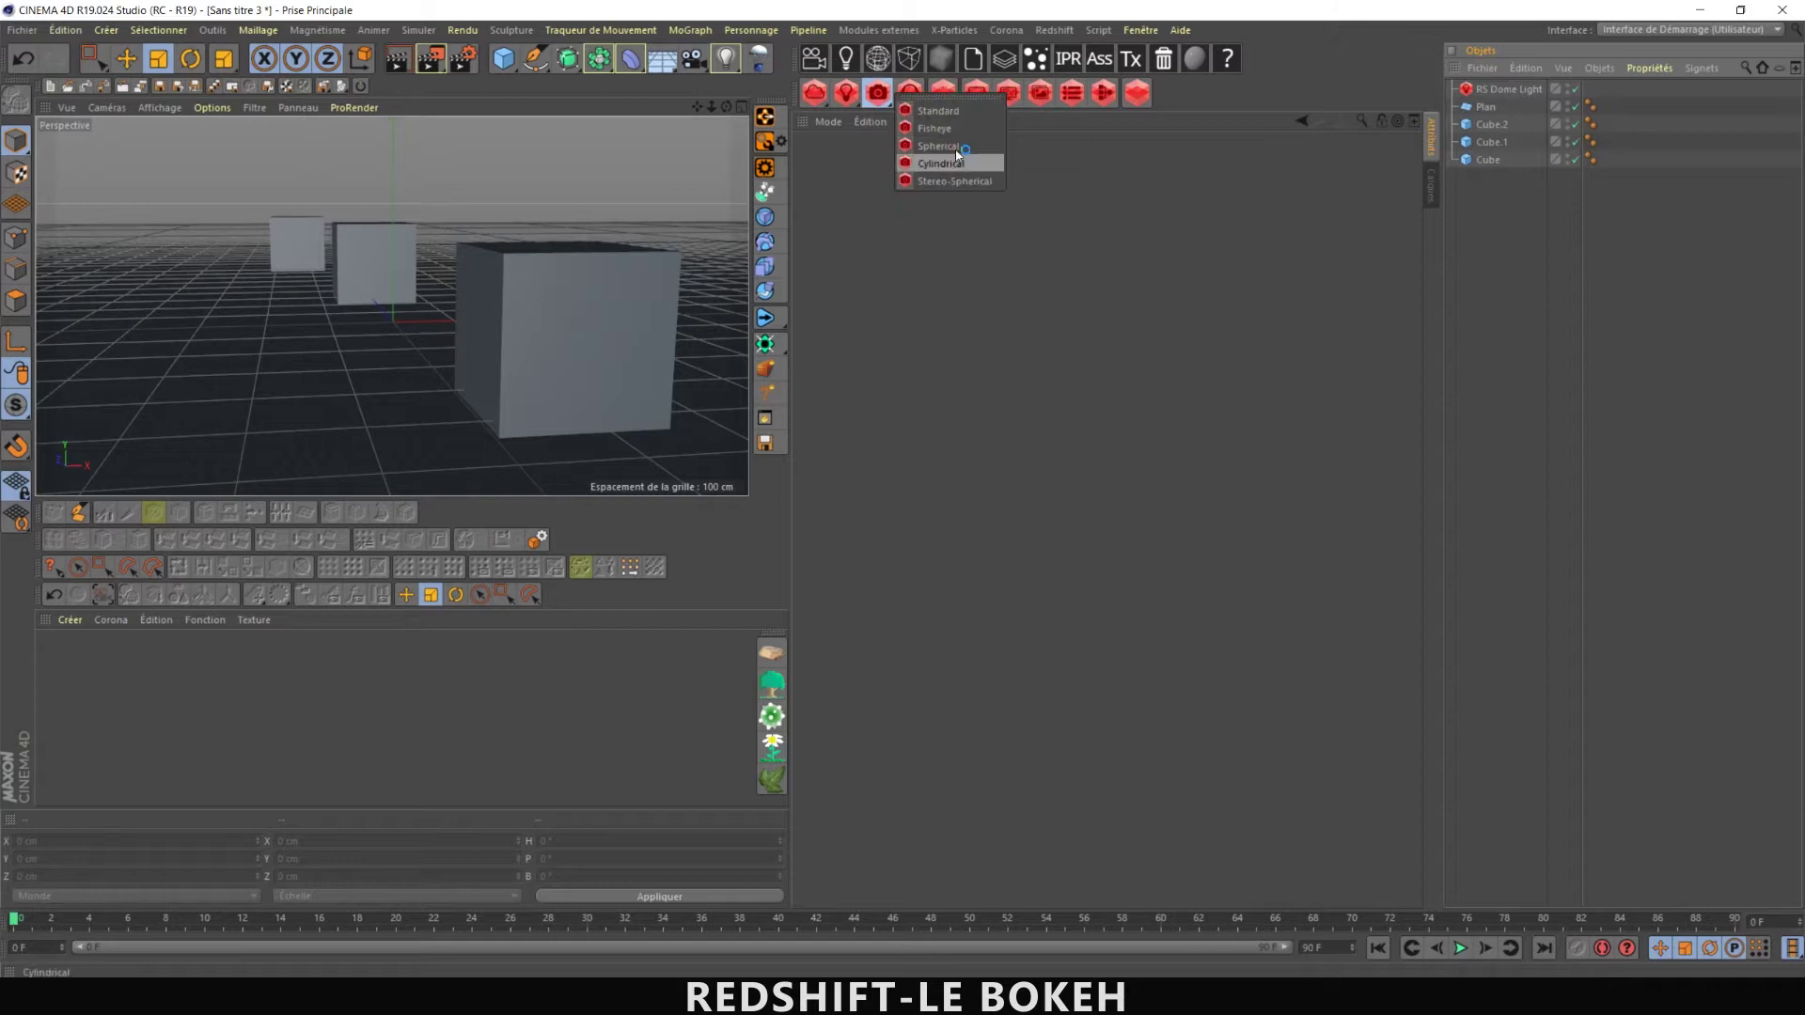
click(910, 108)
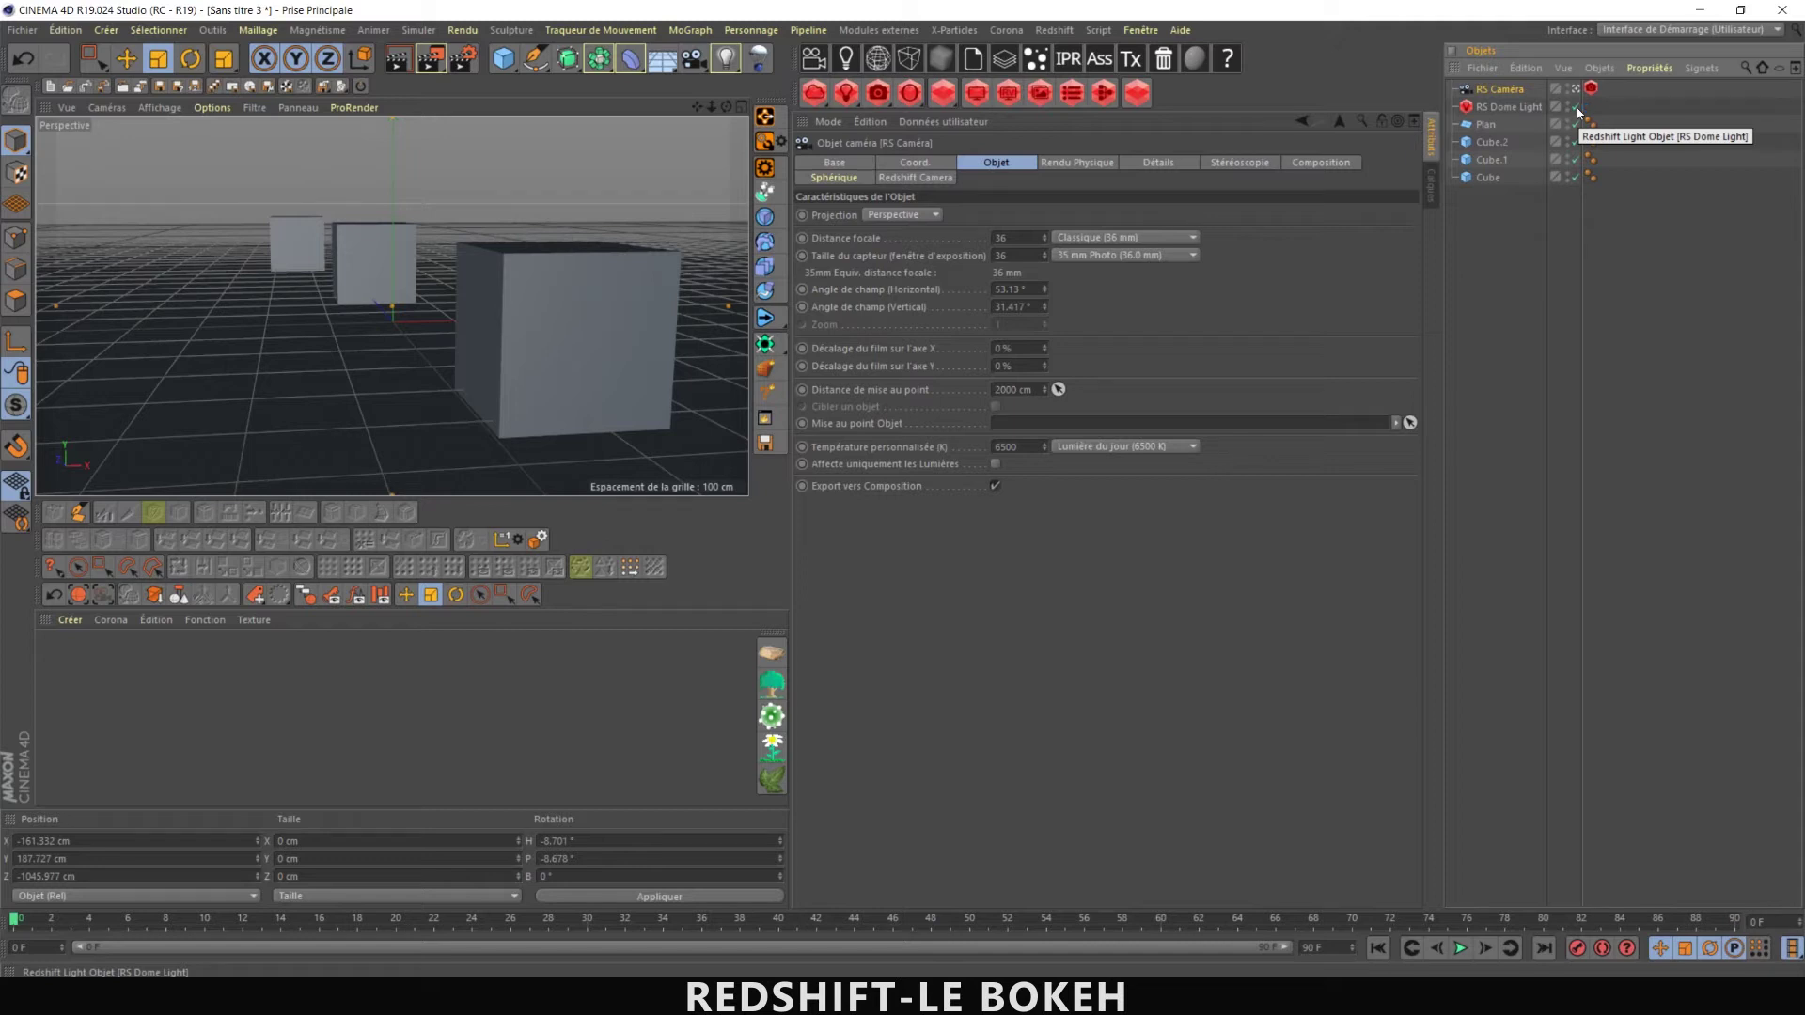
click(1591, 90)
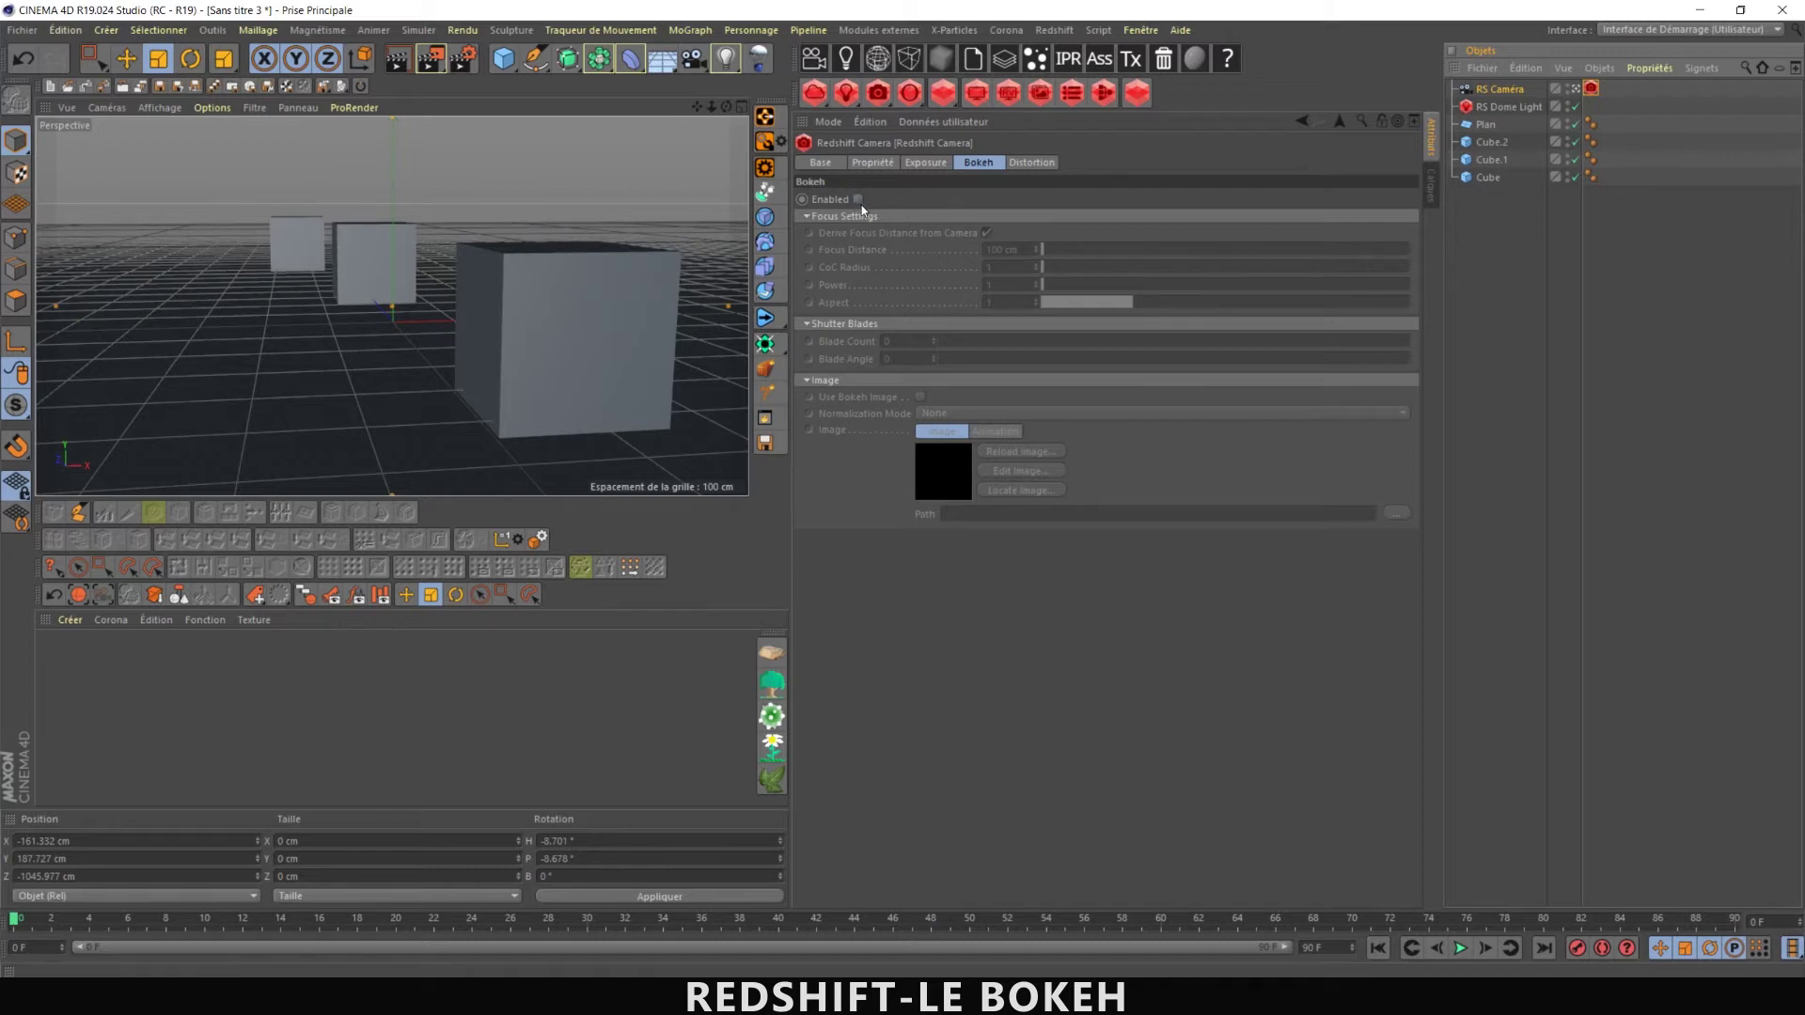
- Run an IPR preview of the cubes, enable Bokeh on the RS camera, then close the preview
click(974, 100)
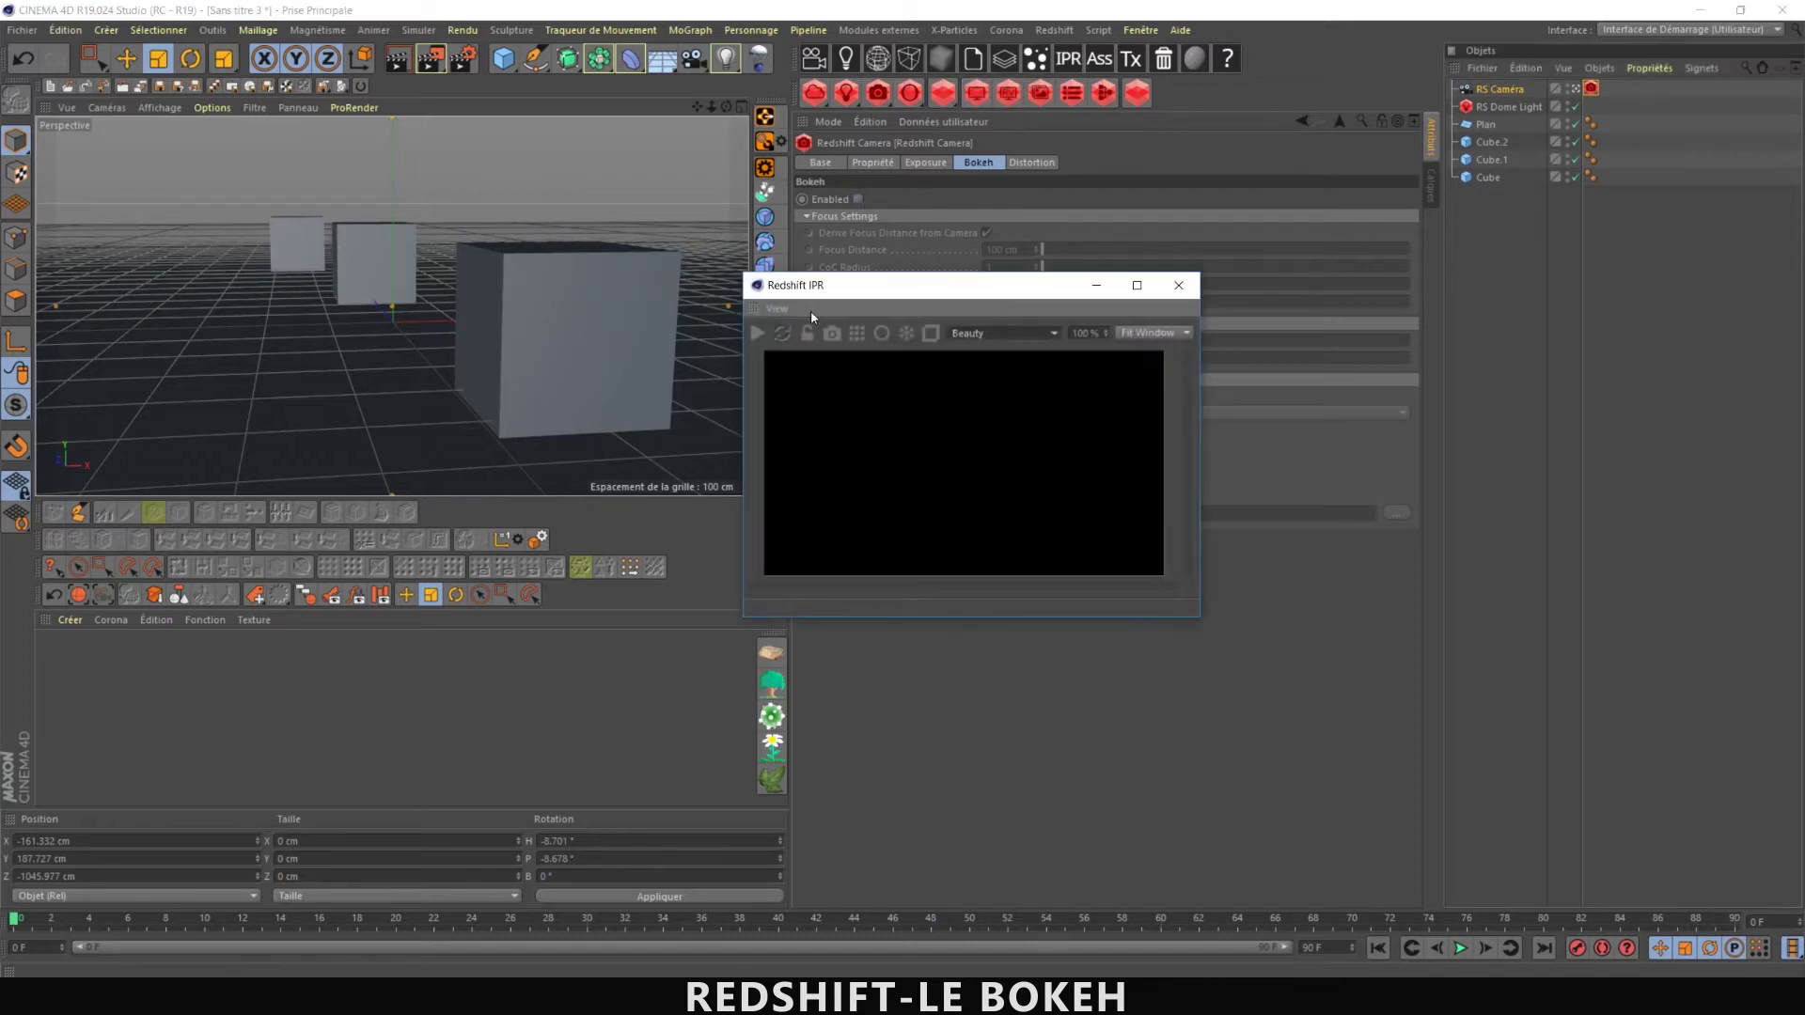
click(764, 334)
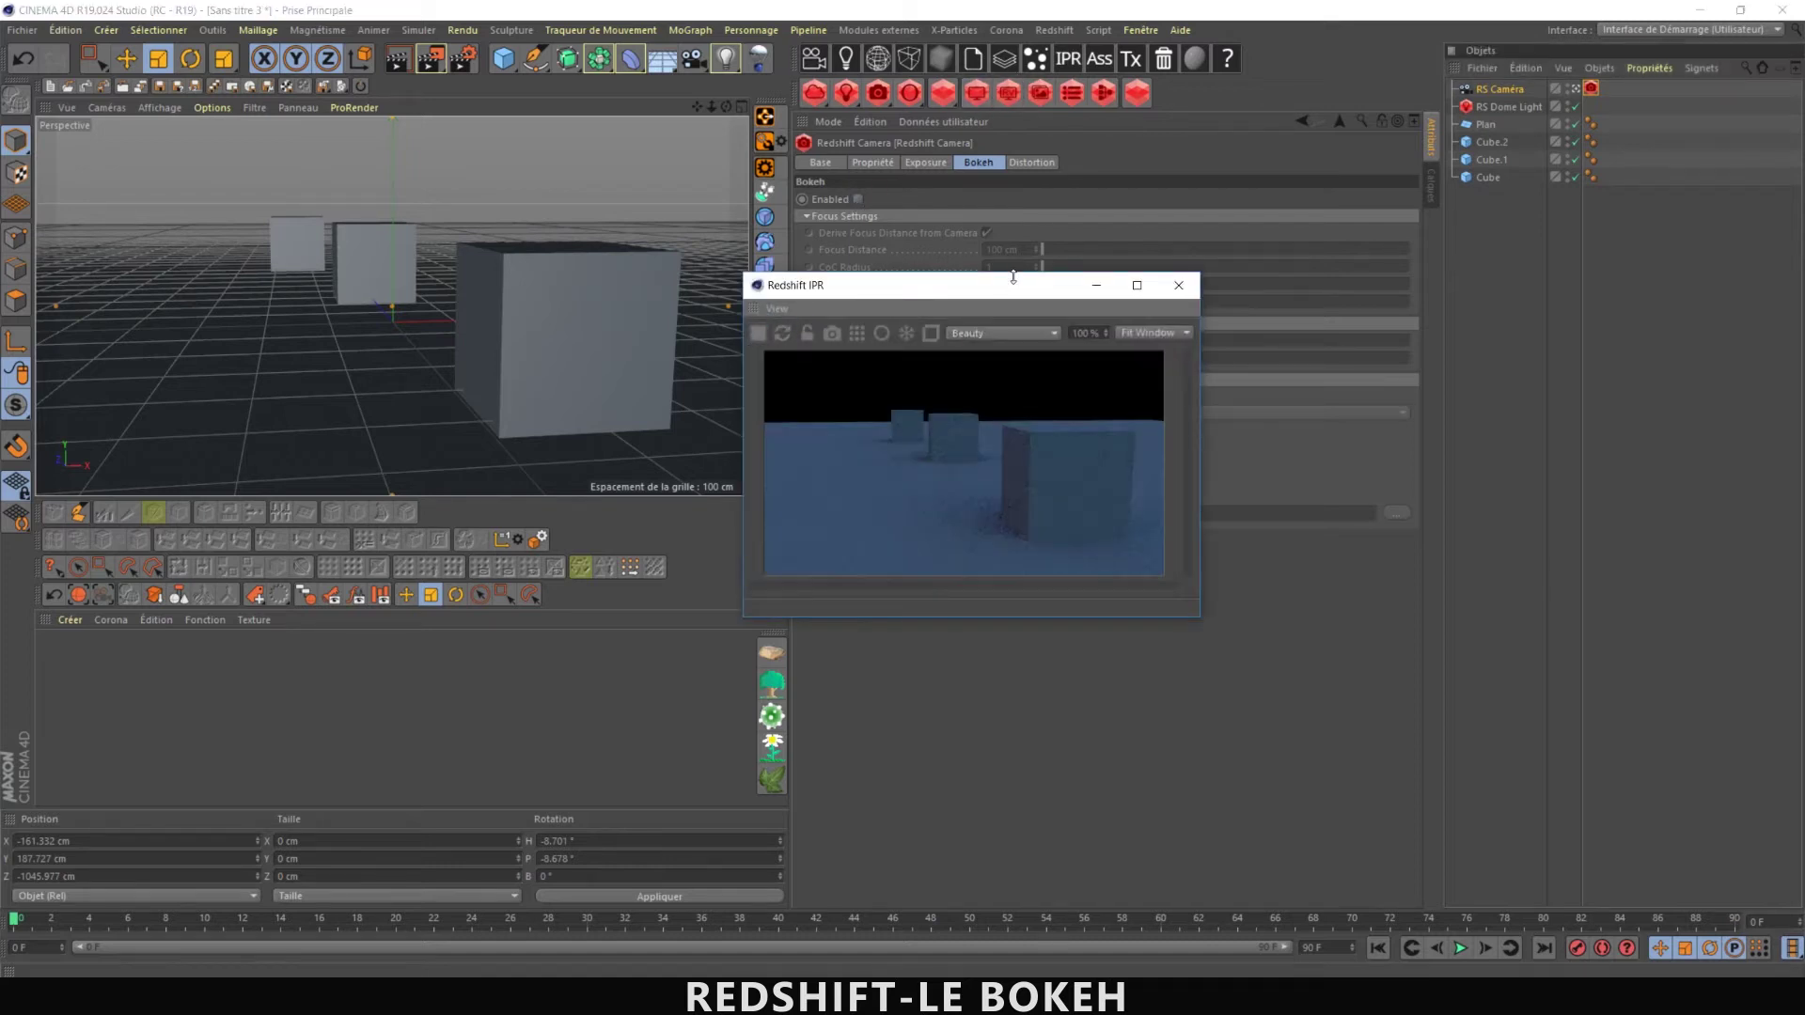
drag(902, 284, 349, 144)
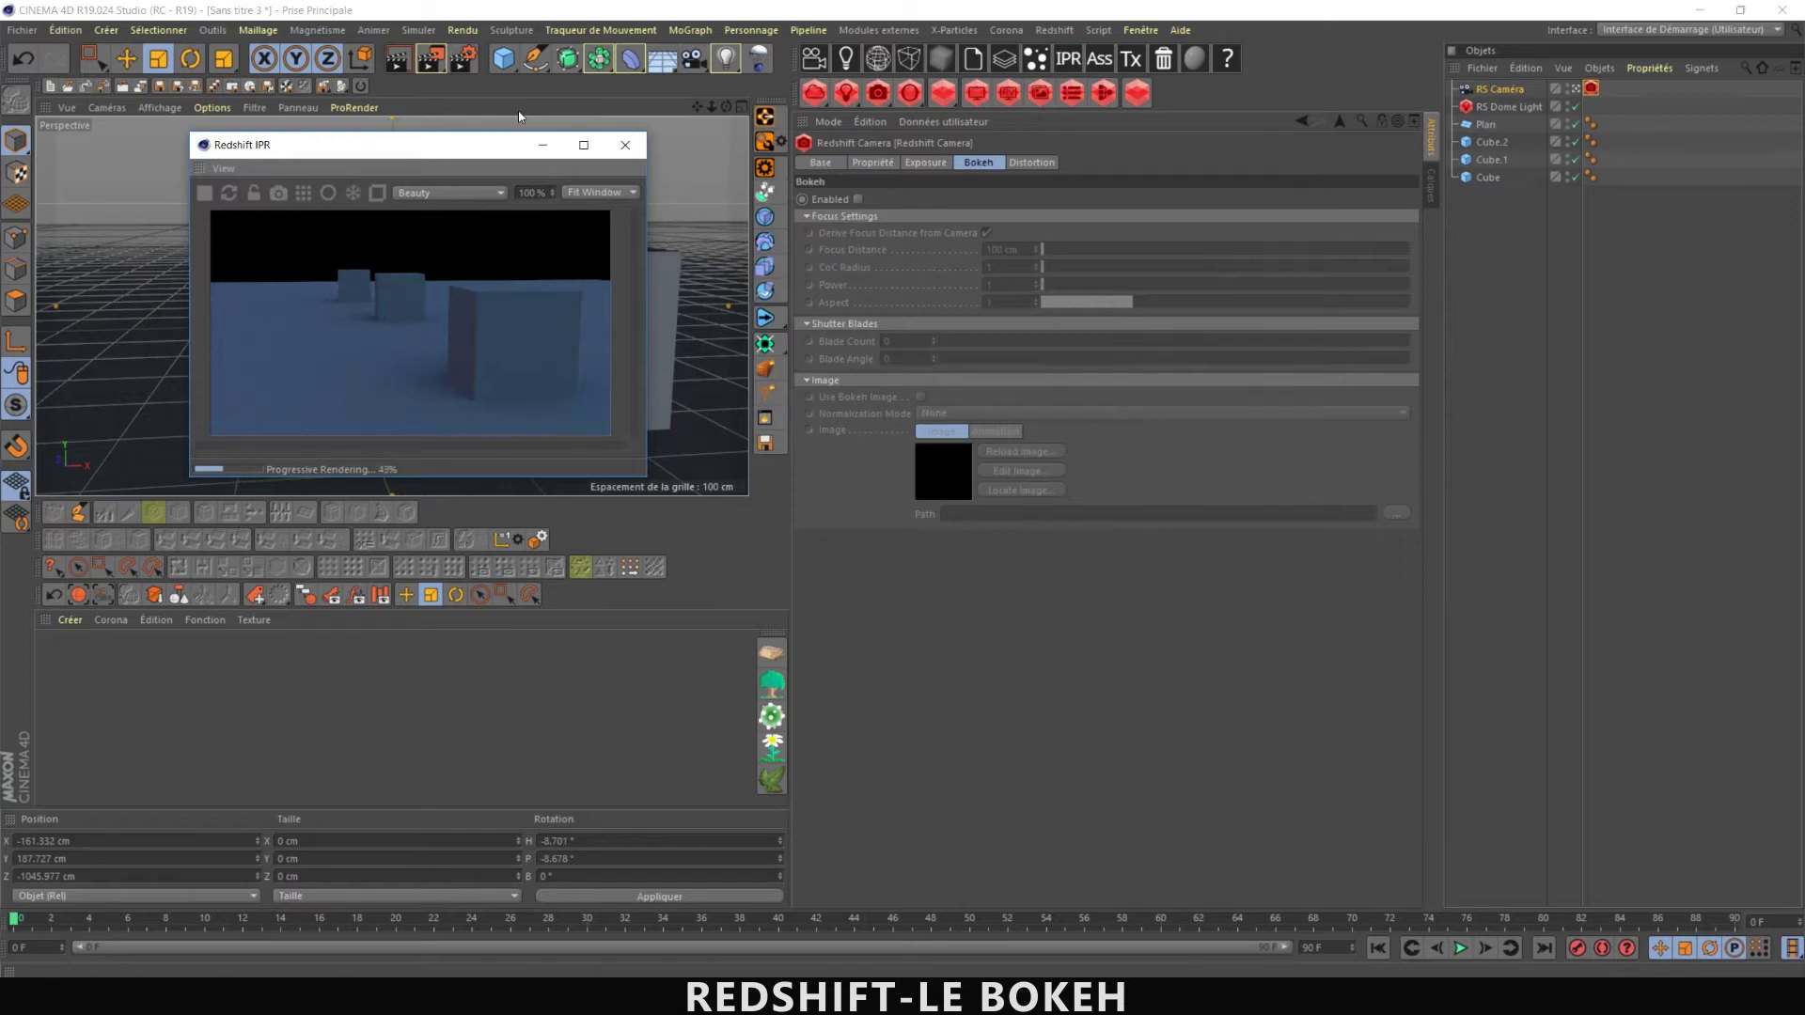
click(858, 199)
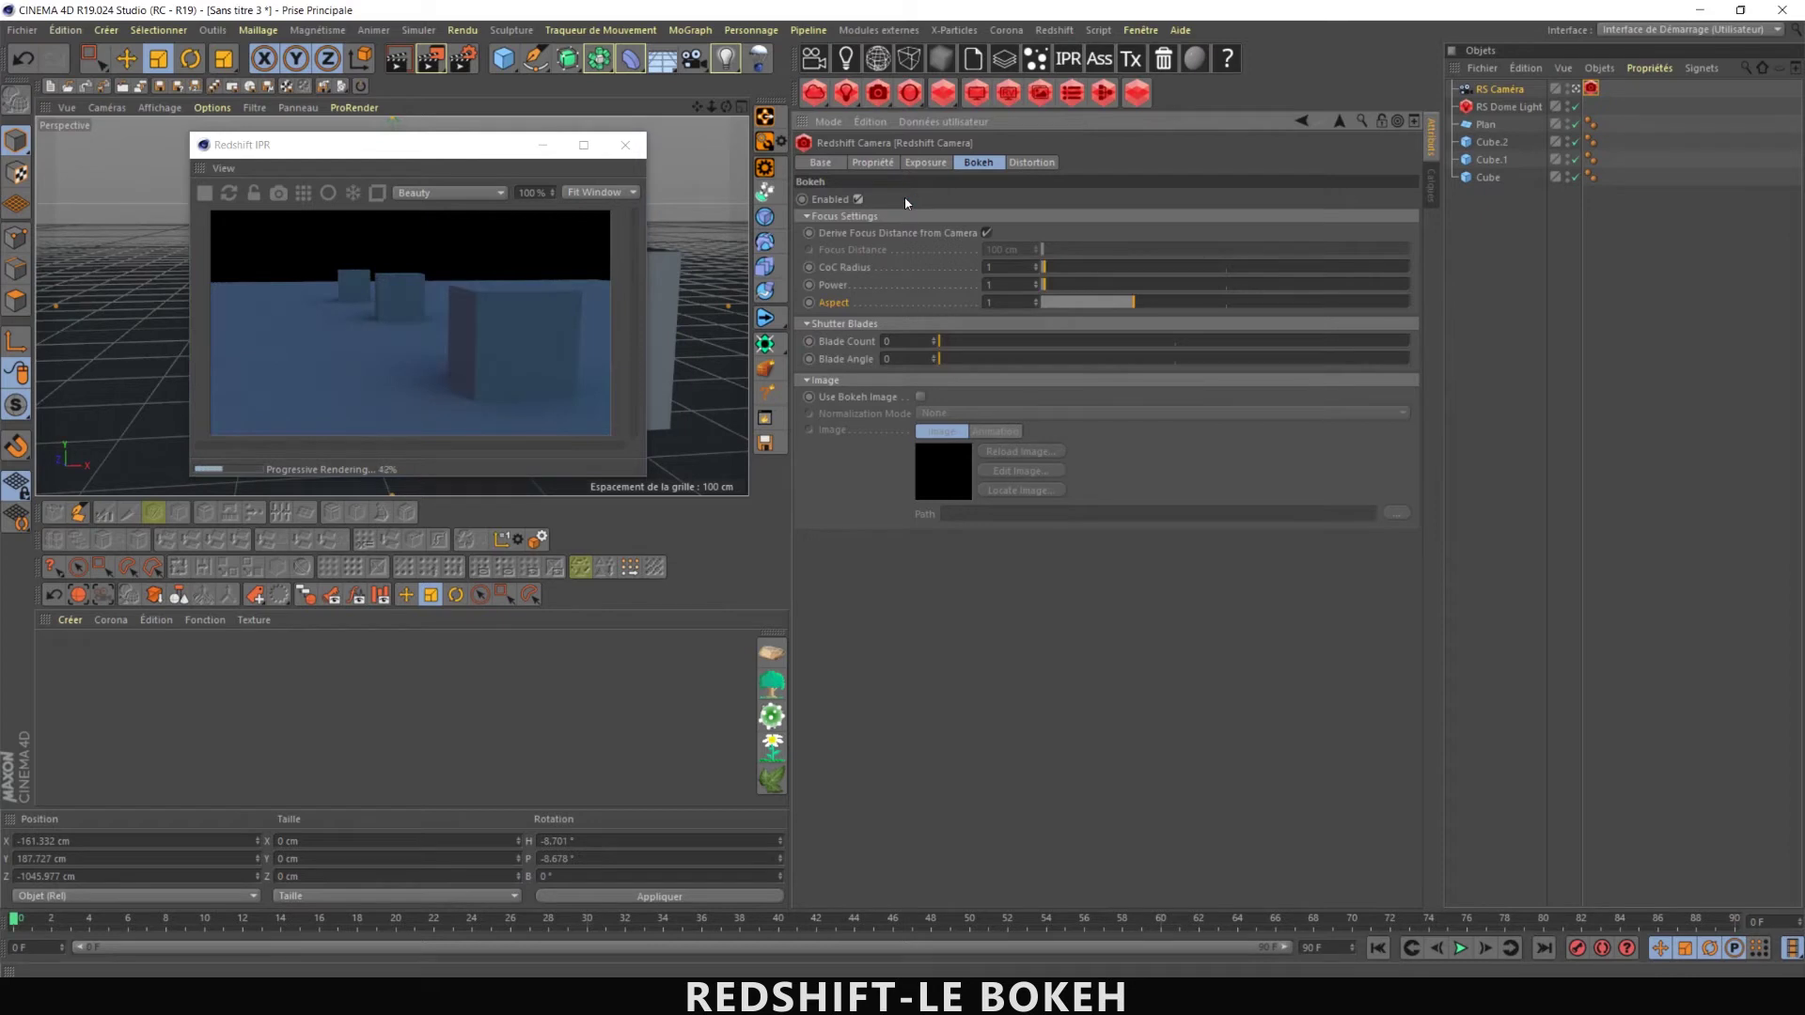
click(626, 144)
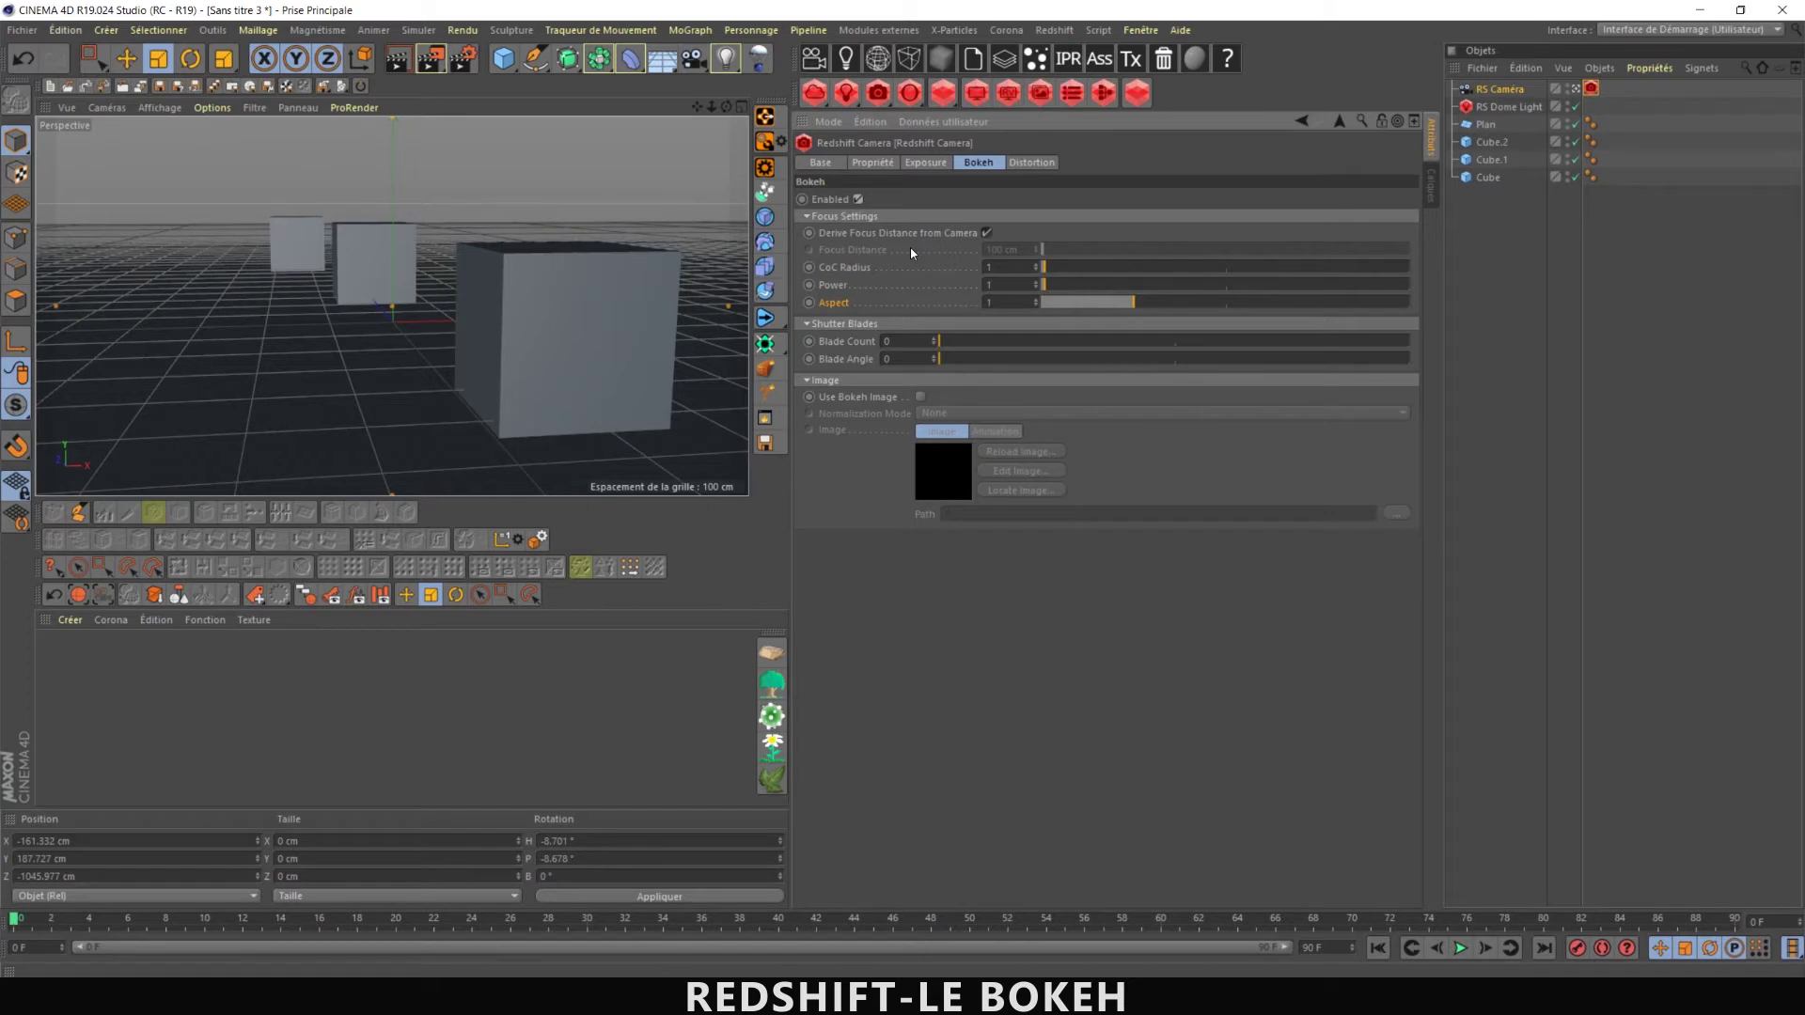
- Set Cube.1 as the RS Caméra's focus object
click(1504, 88)
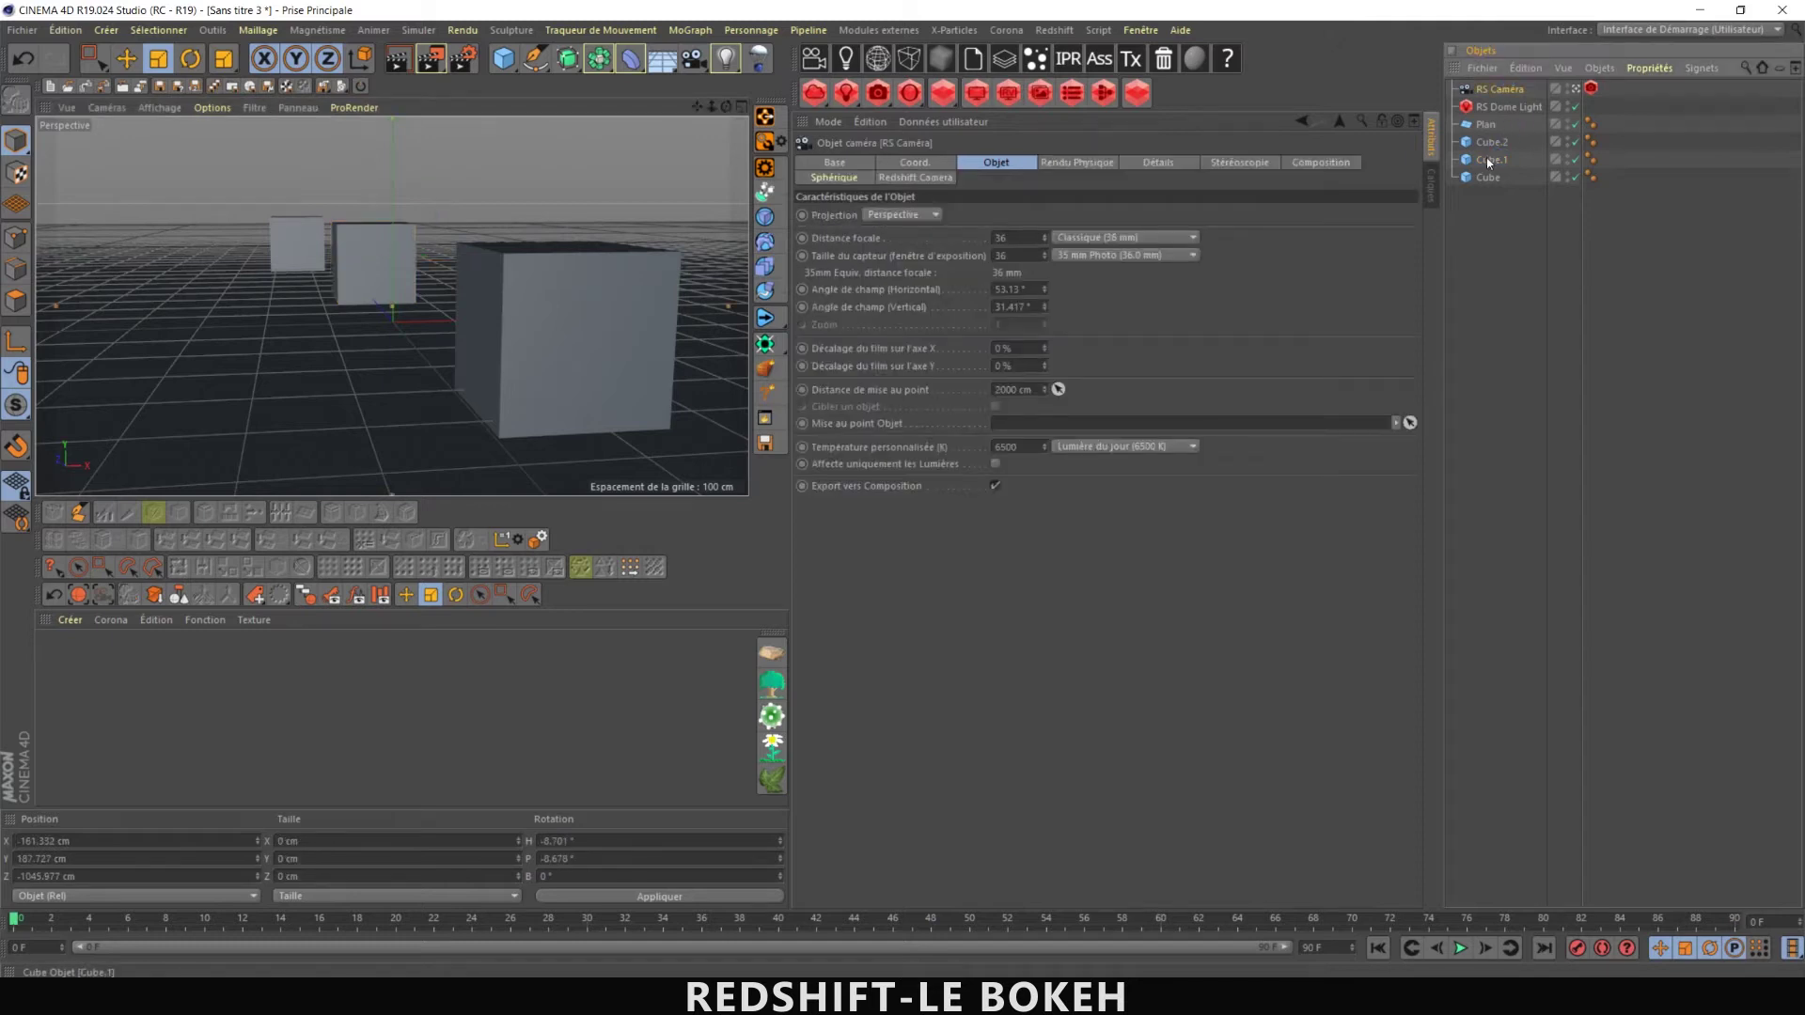
drag(1490, 159, 1020, 424)
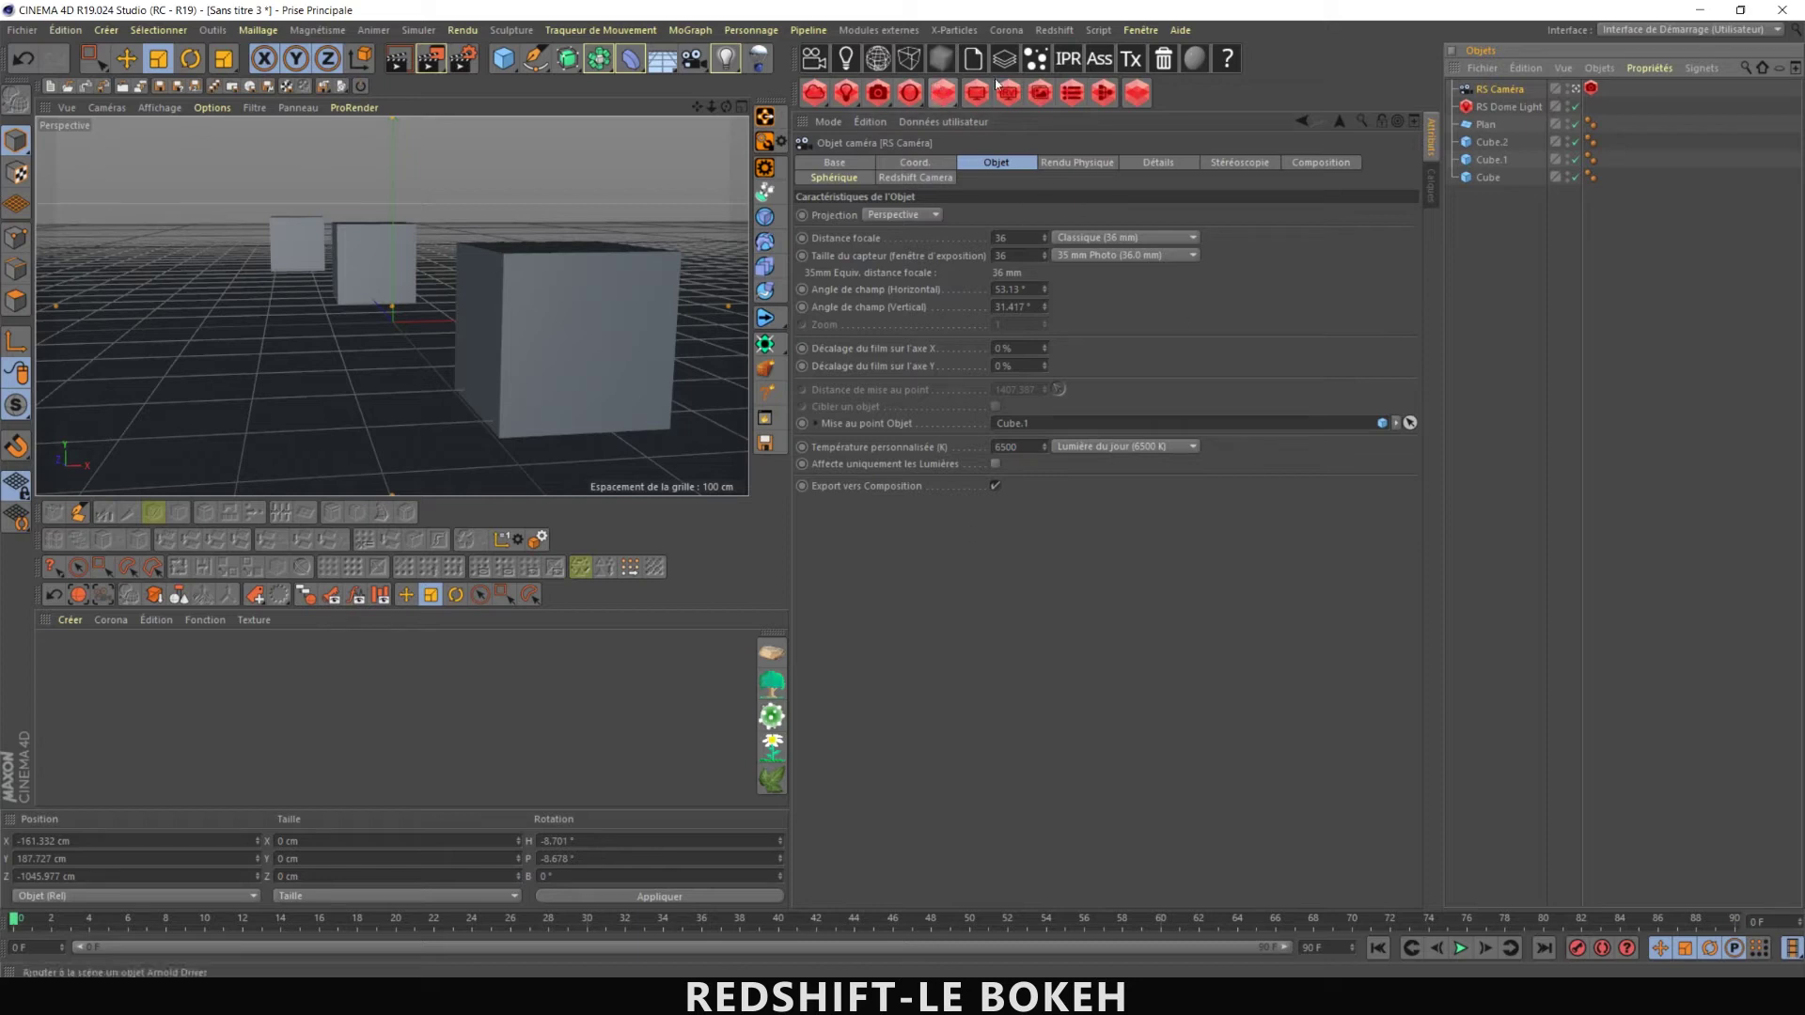
- Turn off Derive Focus Distance from Camera and start the Redshift IPR preview
click(1506, 106)
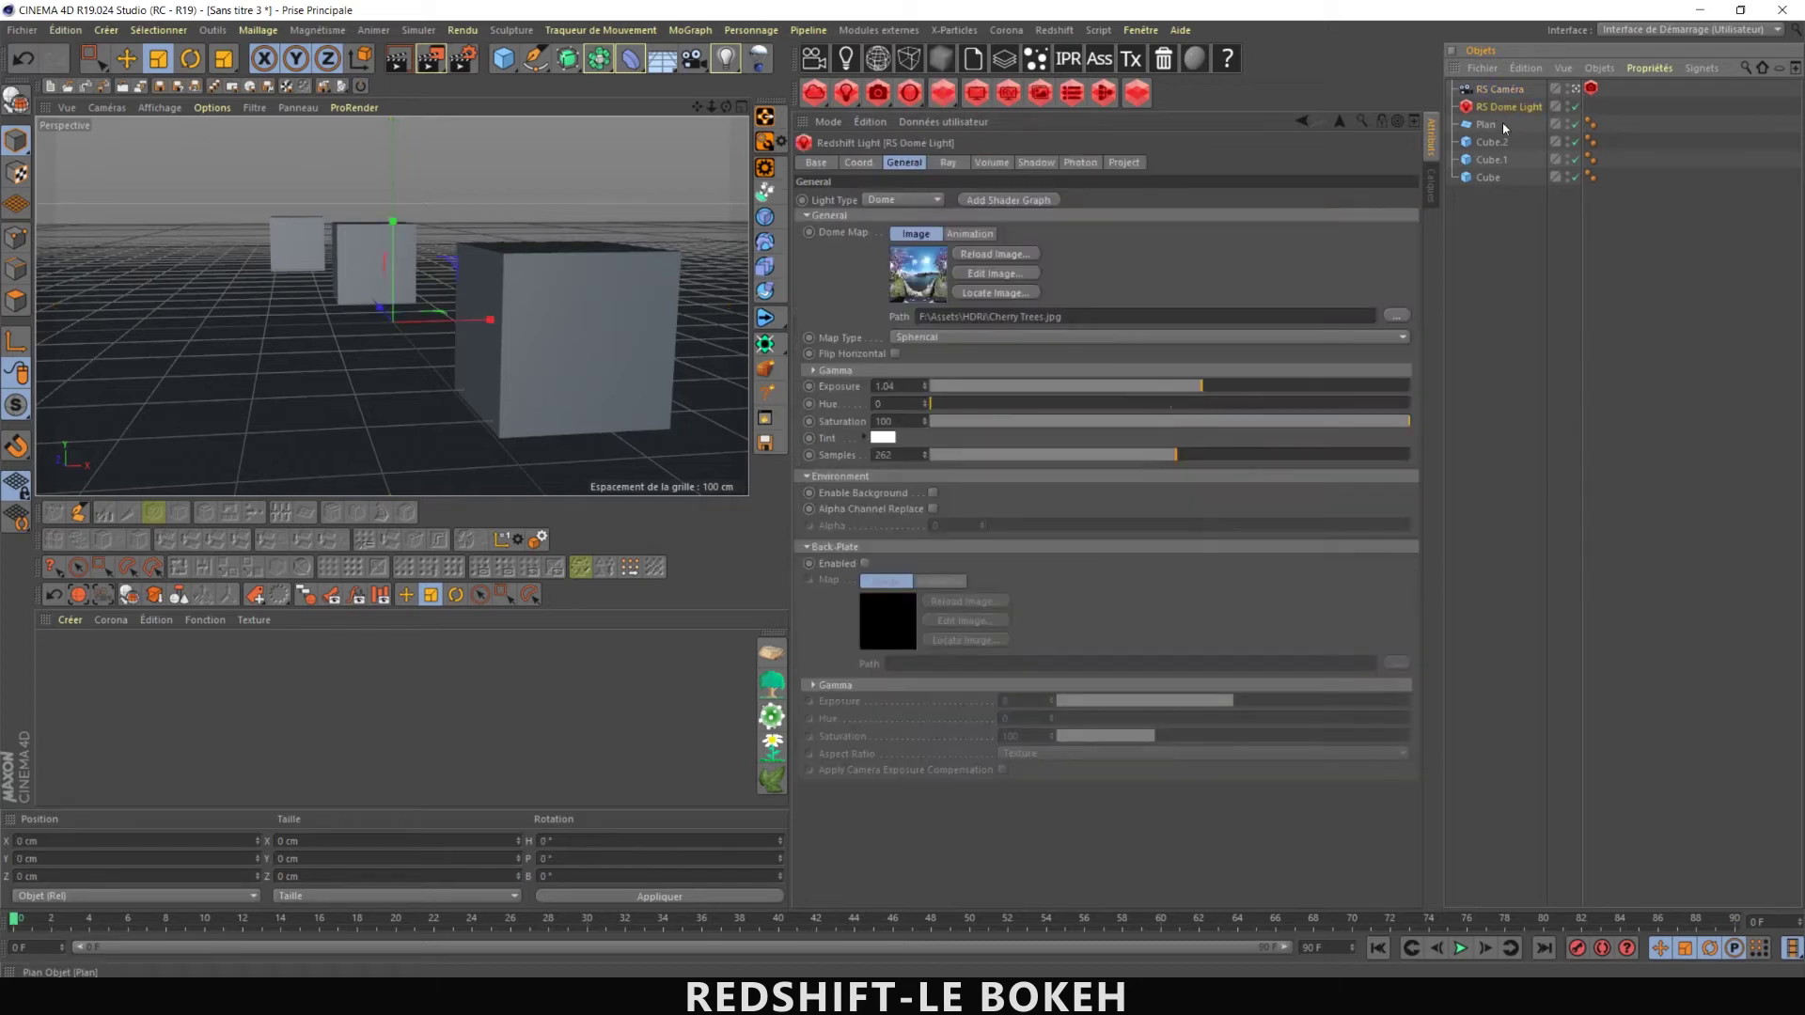
click(1590, 88)
click(987, 232)
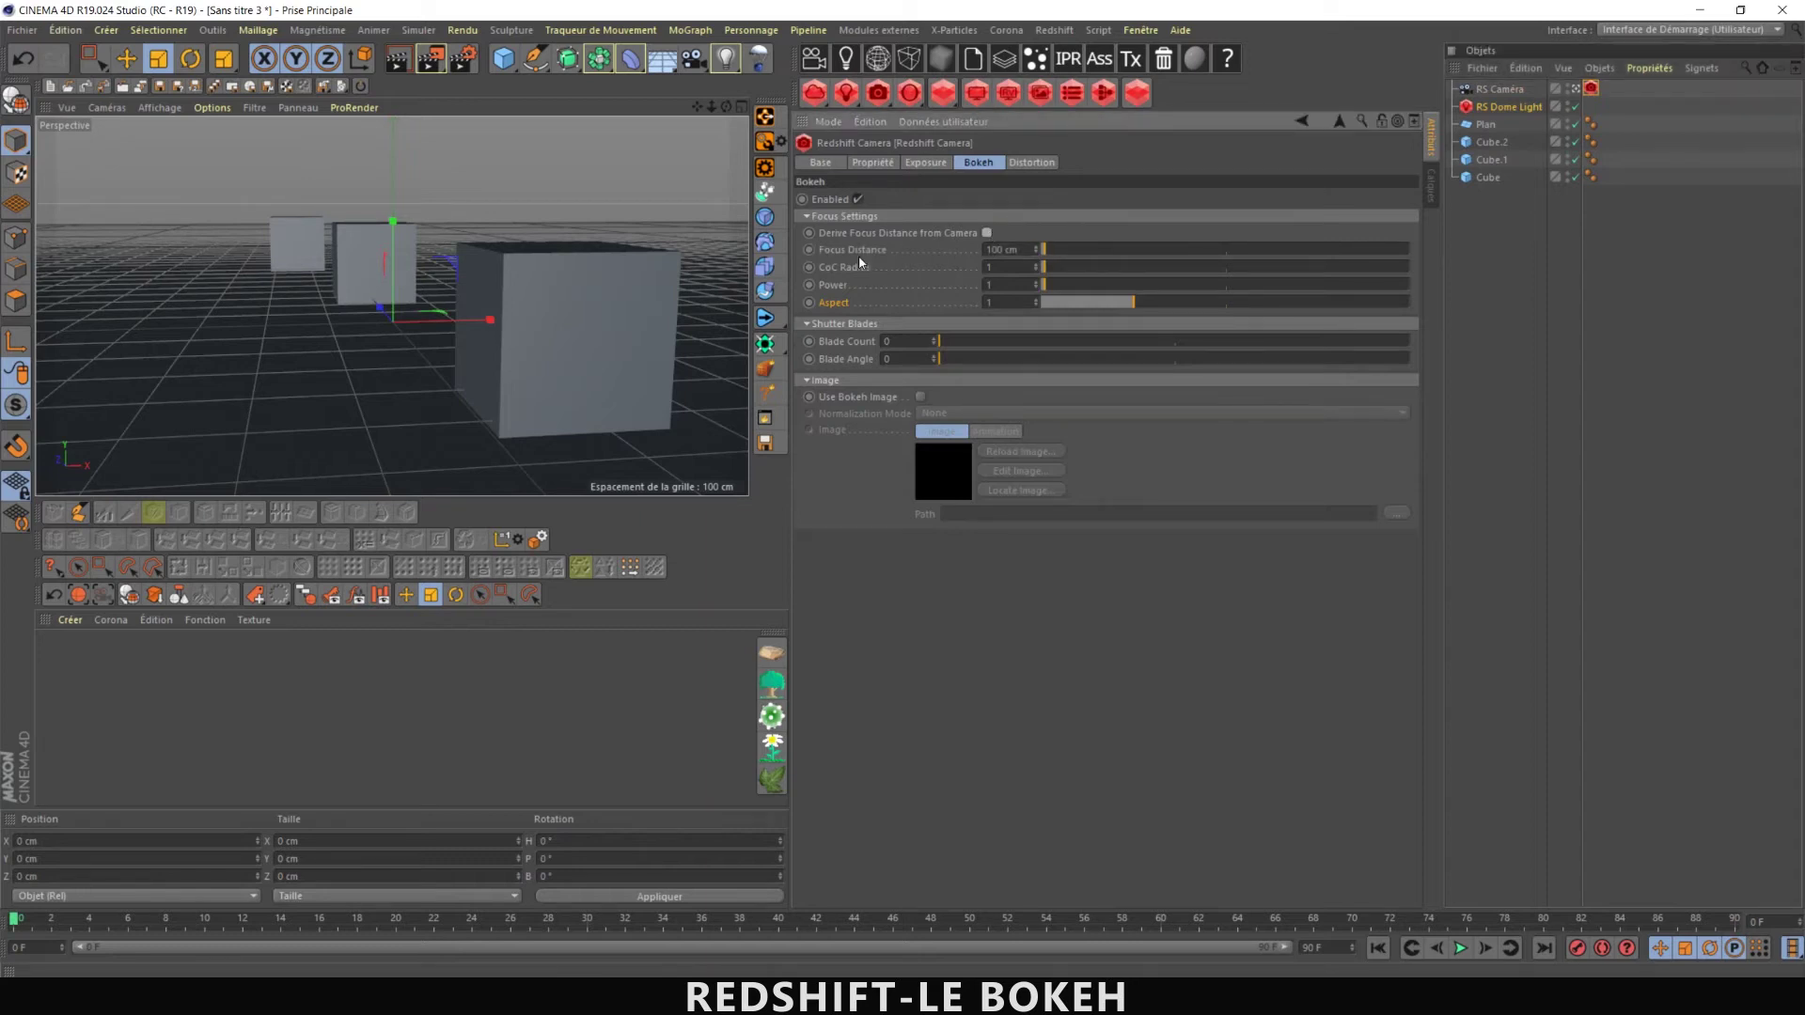
click(972, 97)
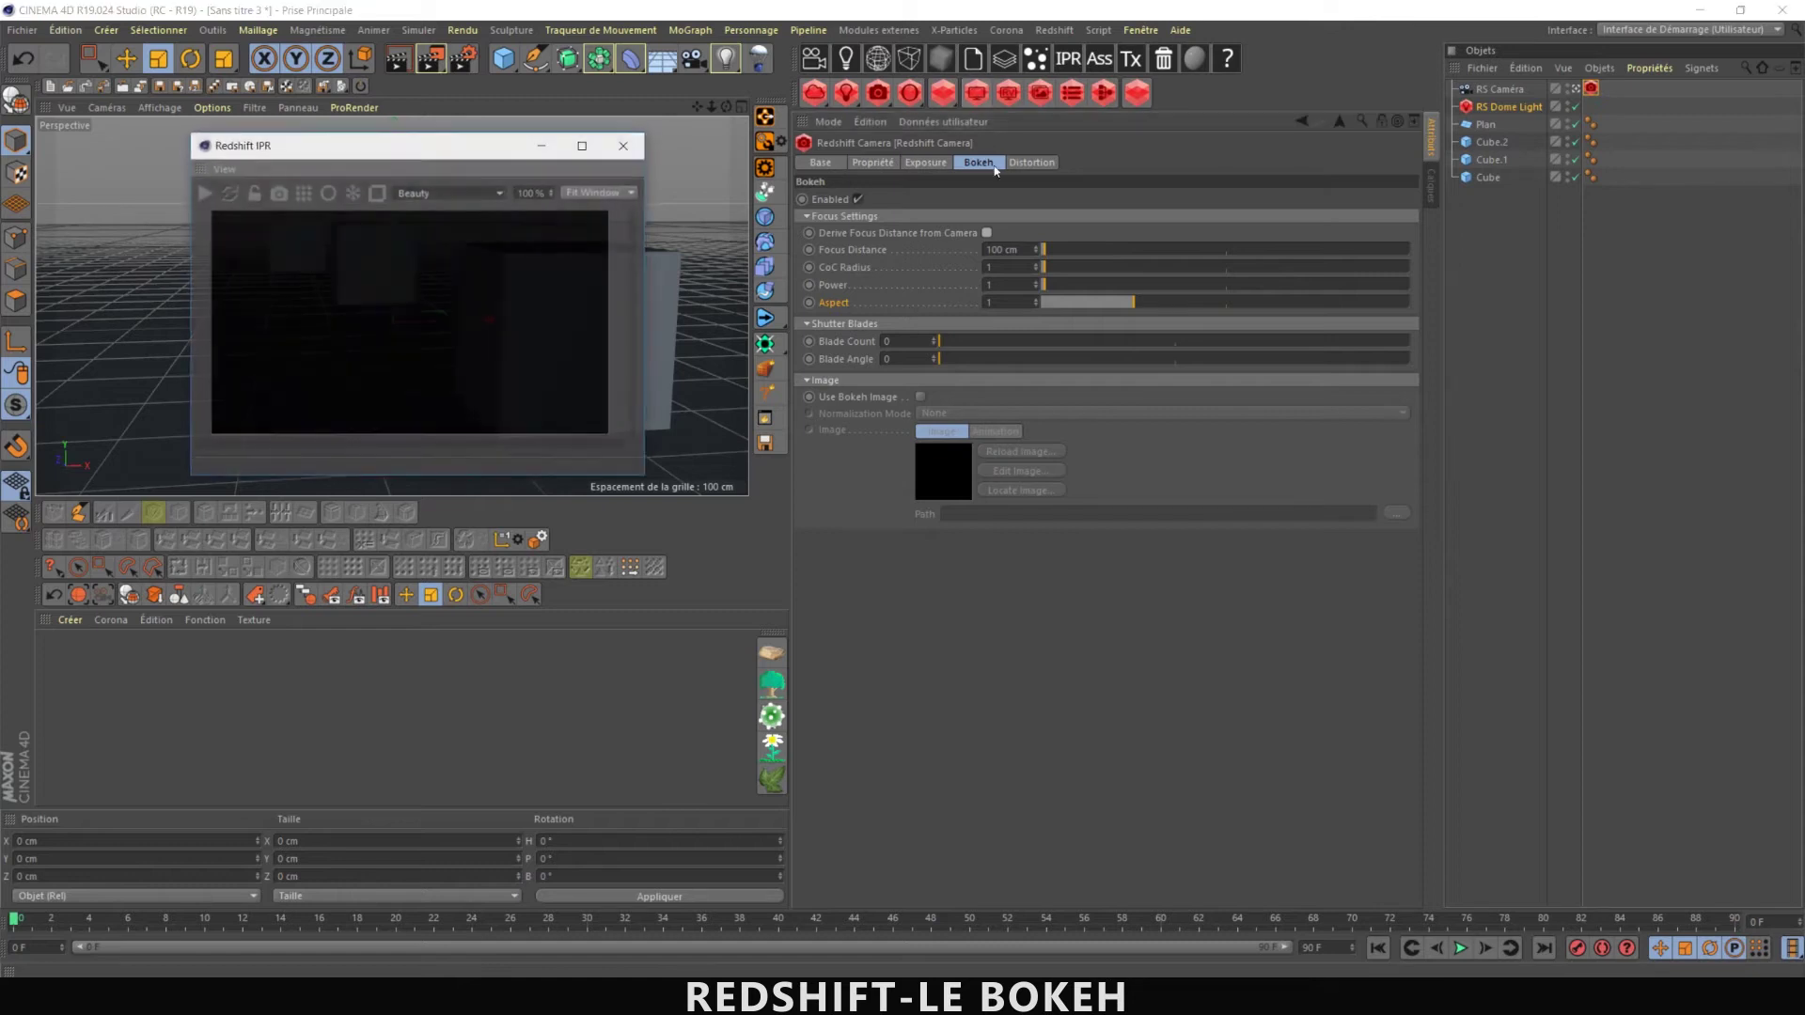
click(201, 194)
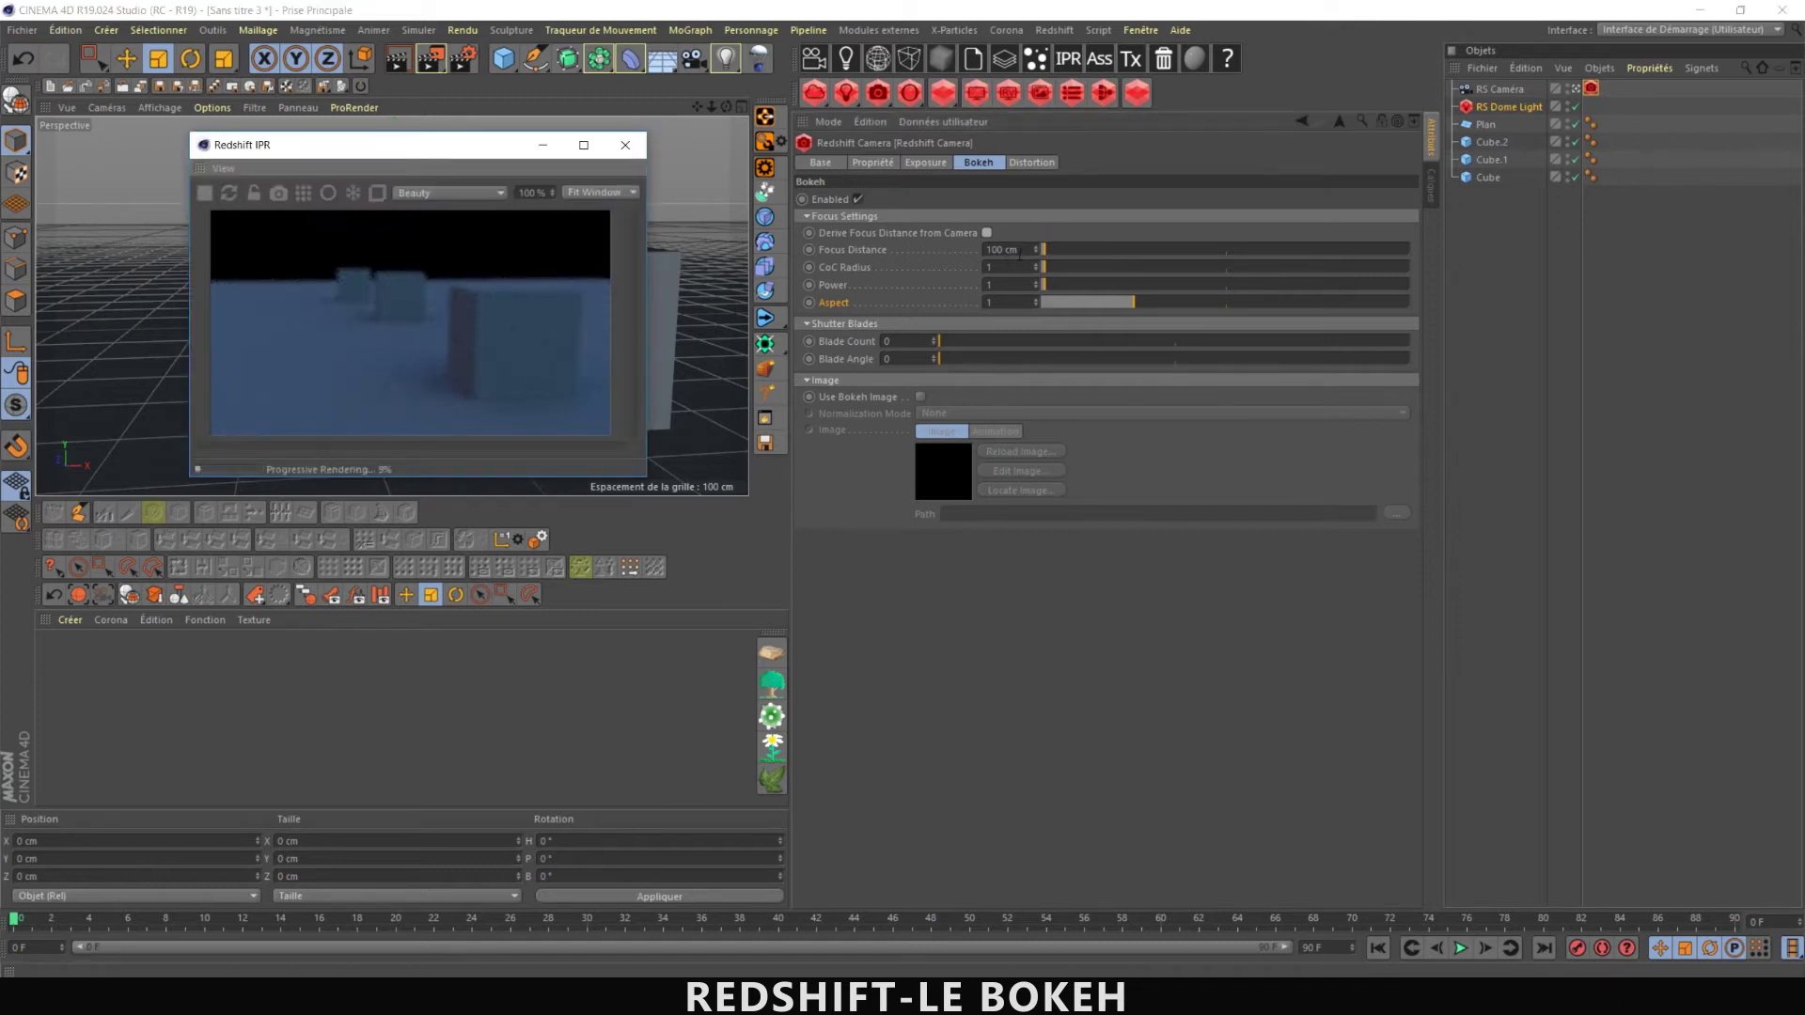
- Try focus distances 5869 and 773.6 cm, settle near 964 cm, then re-enable derived focus
drag(1059, 252, 1258, 252)
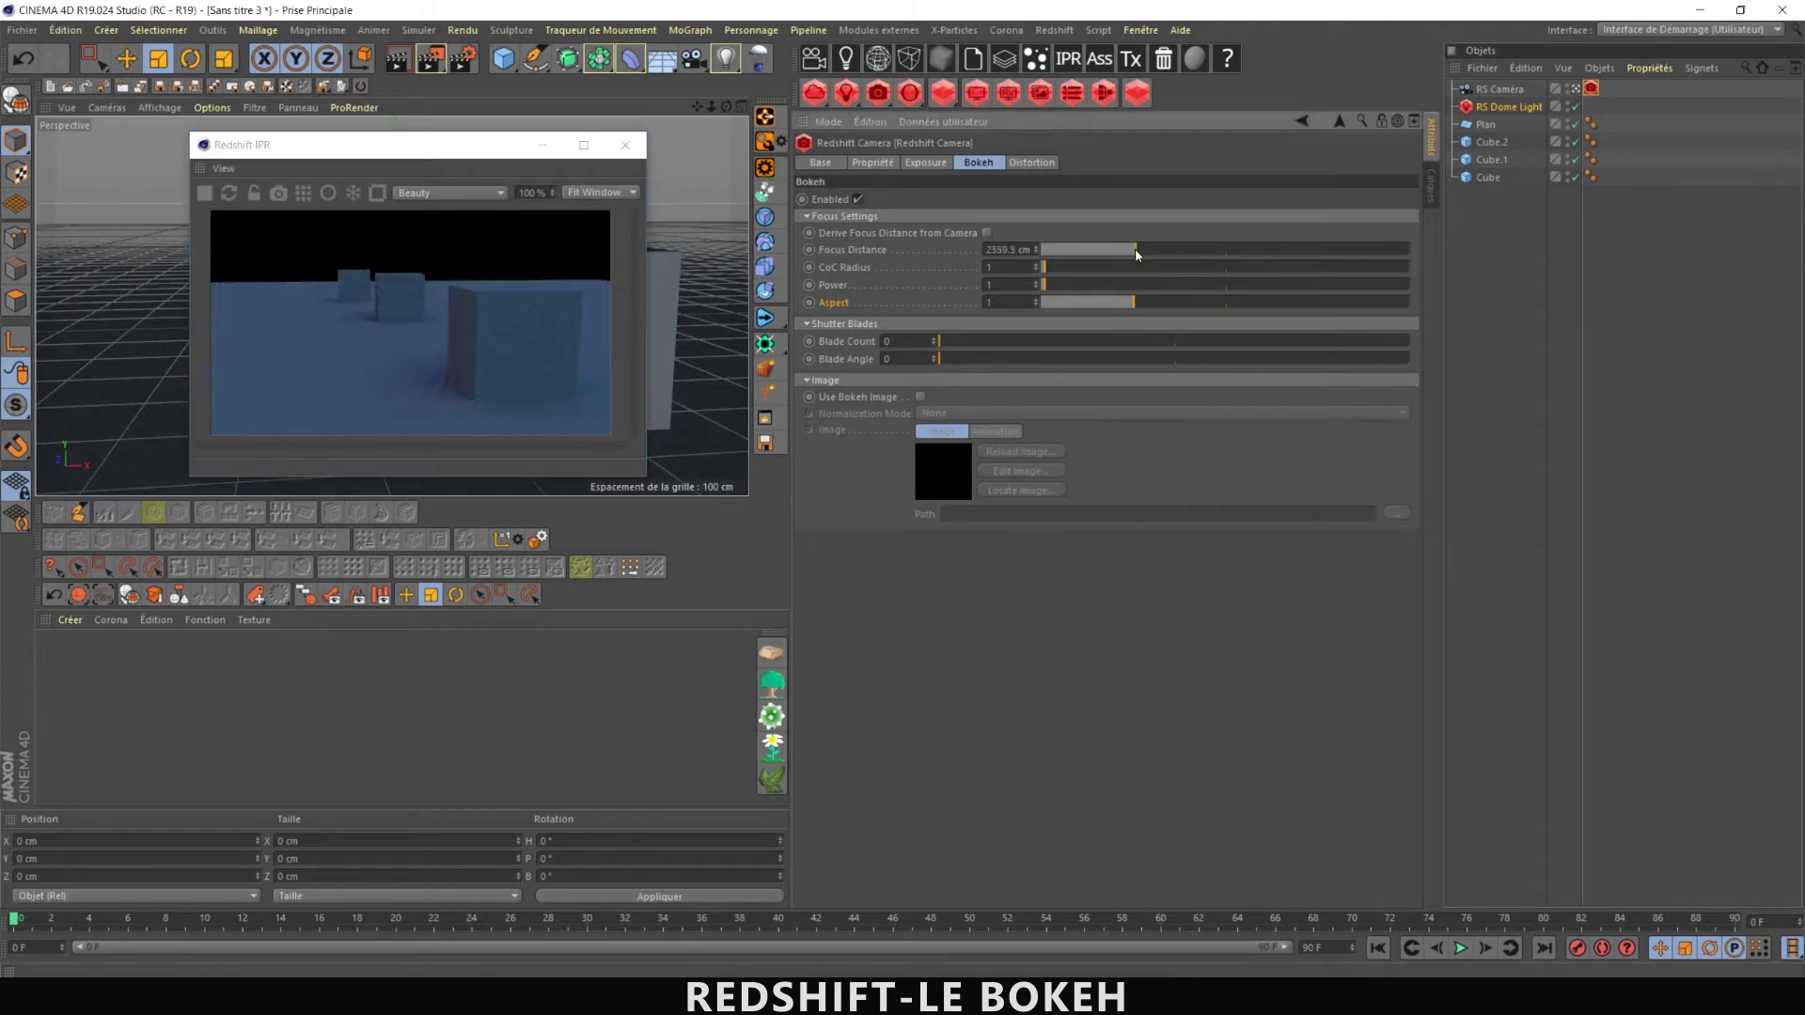
drag(1155, 259, 1046, 250)
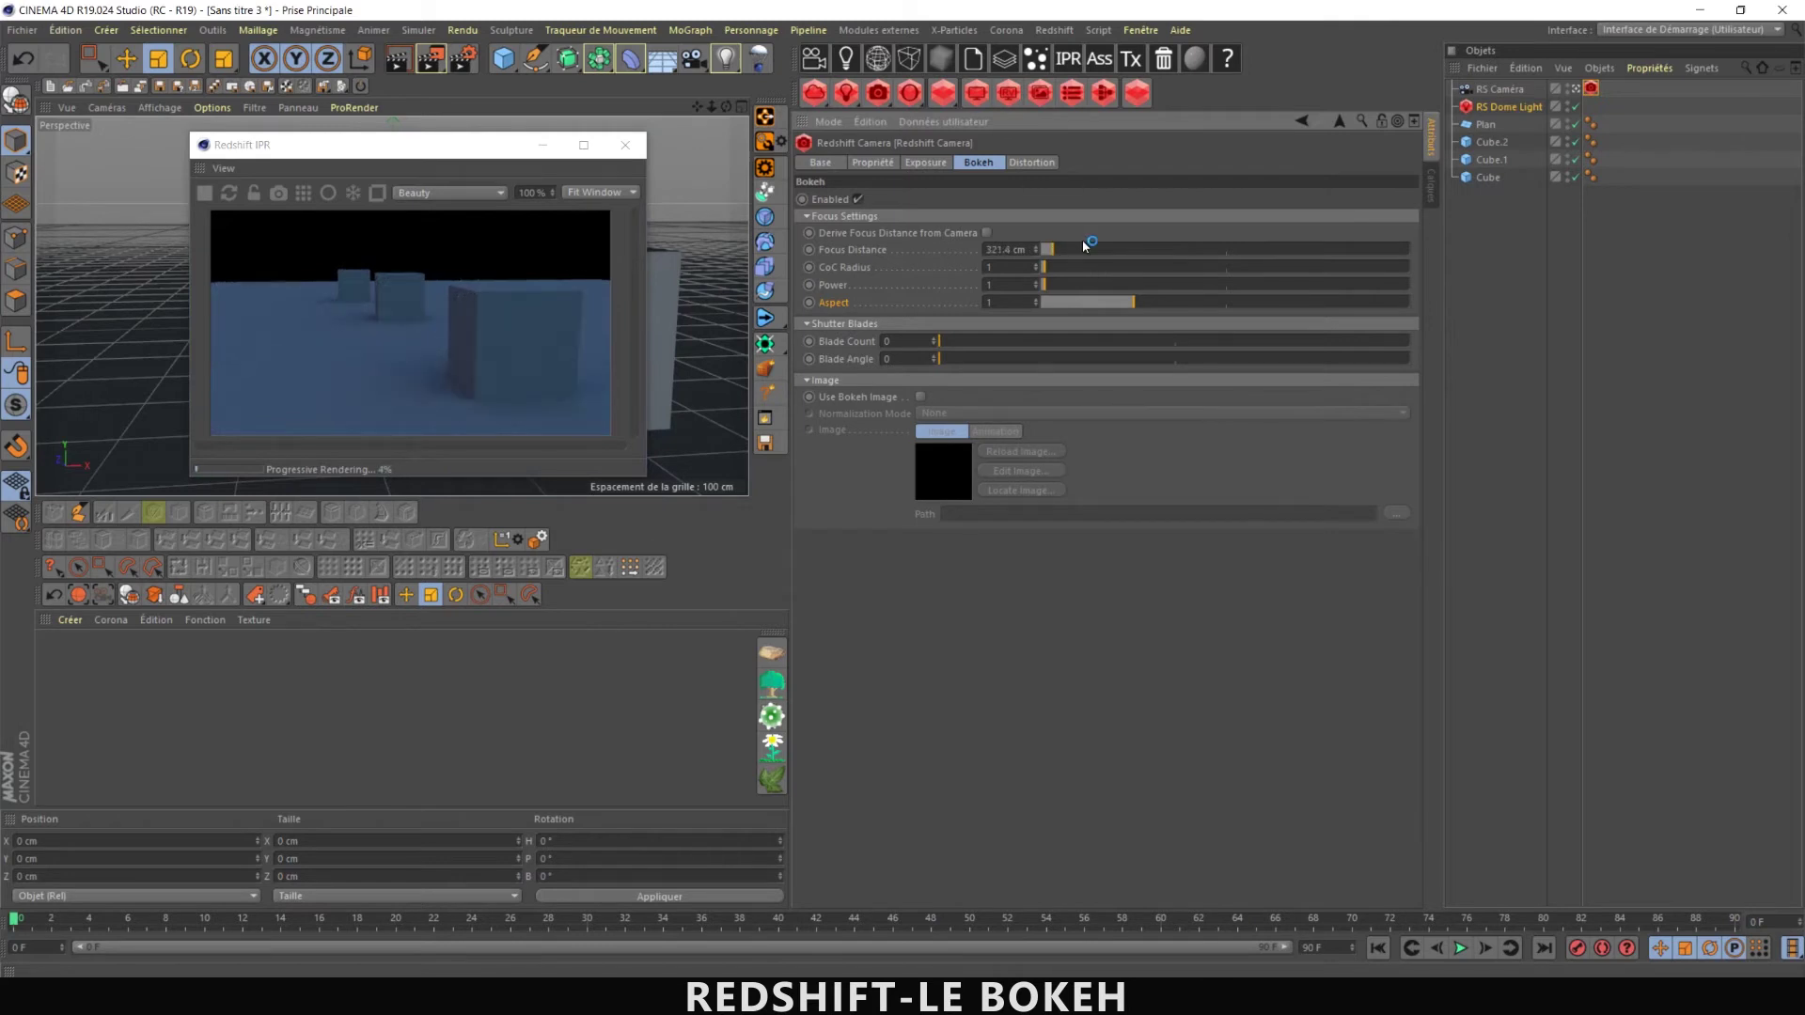
click(1078, 250)
click(987, 233)
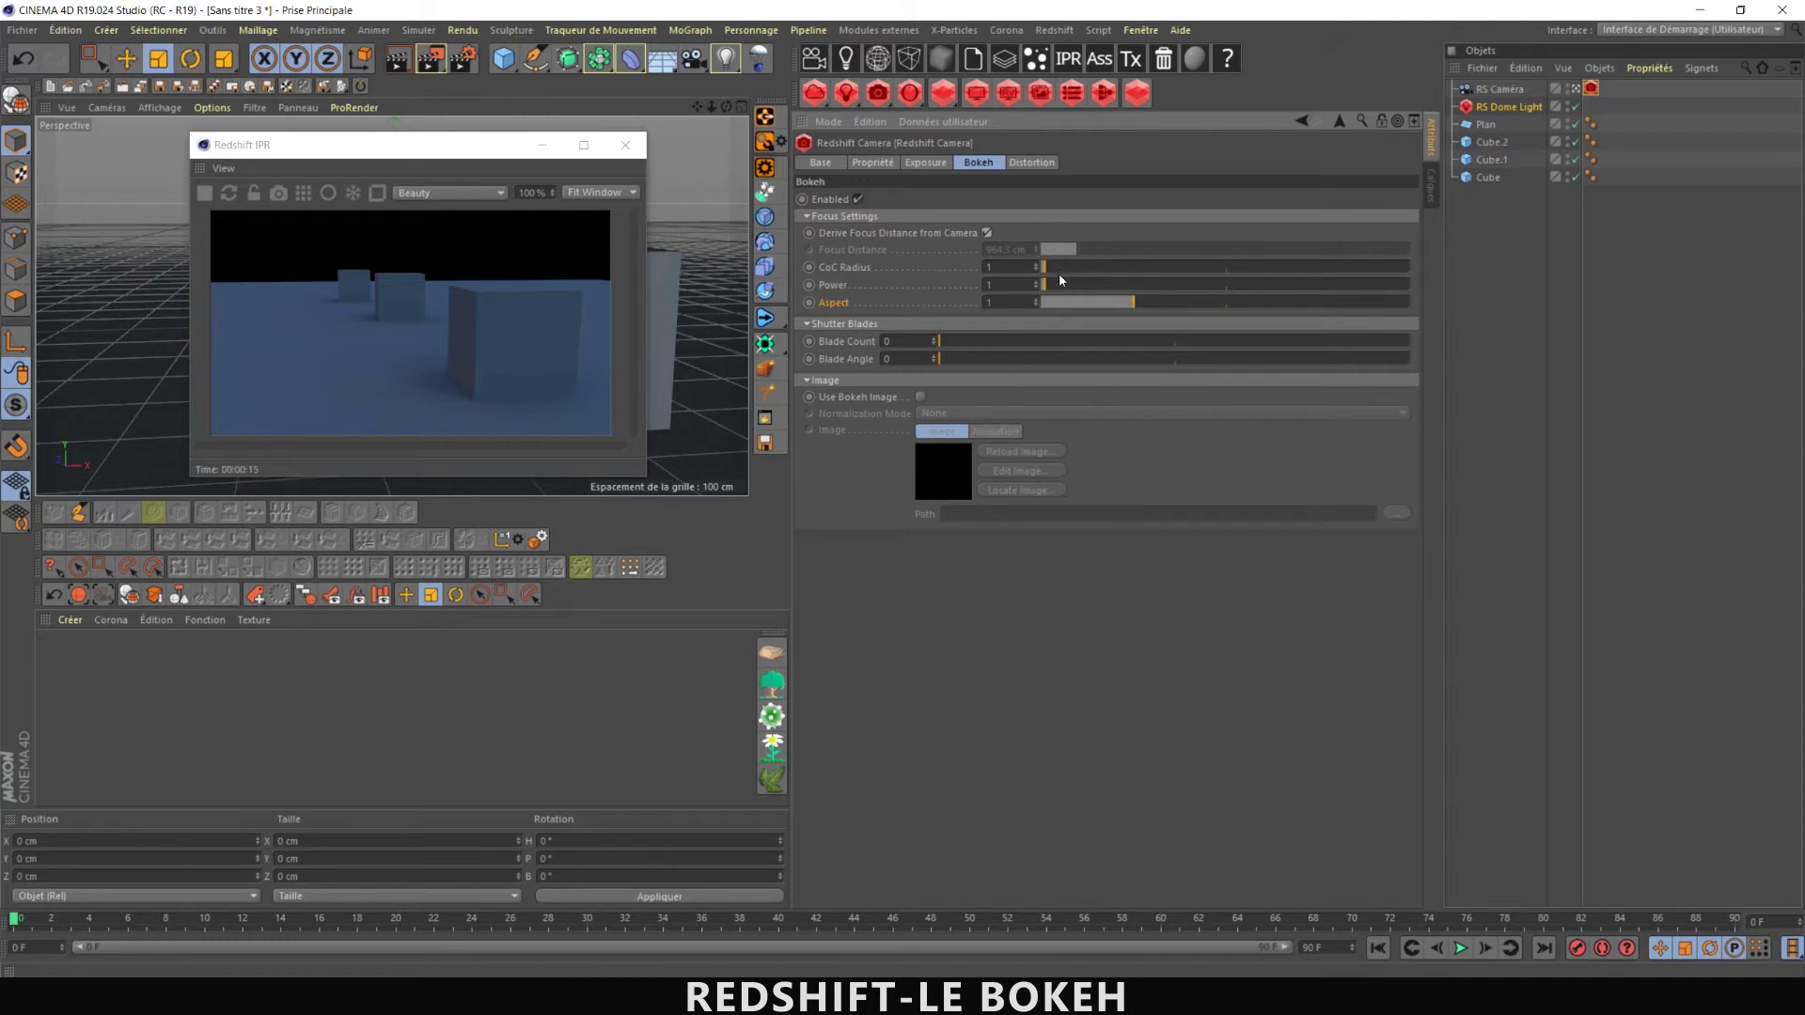
- Raise the bokeh CoC Radius to 4.88
drag(1044, 267, 1057, 267)
- Push the bokeh CoC Radius up to 47.02 for heavy blur
drag(1130, 271, 1214, 267)
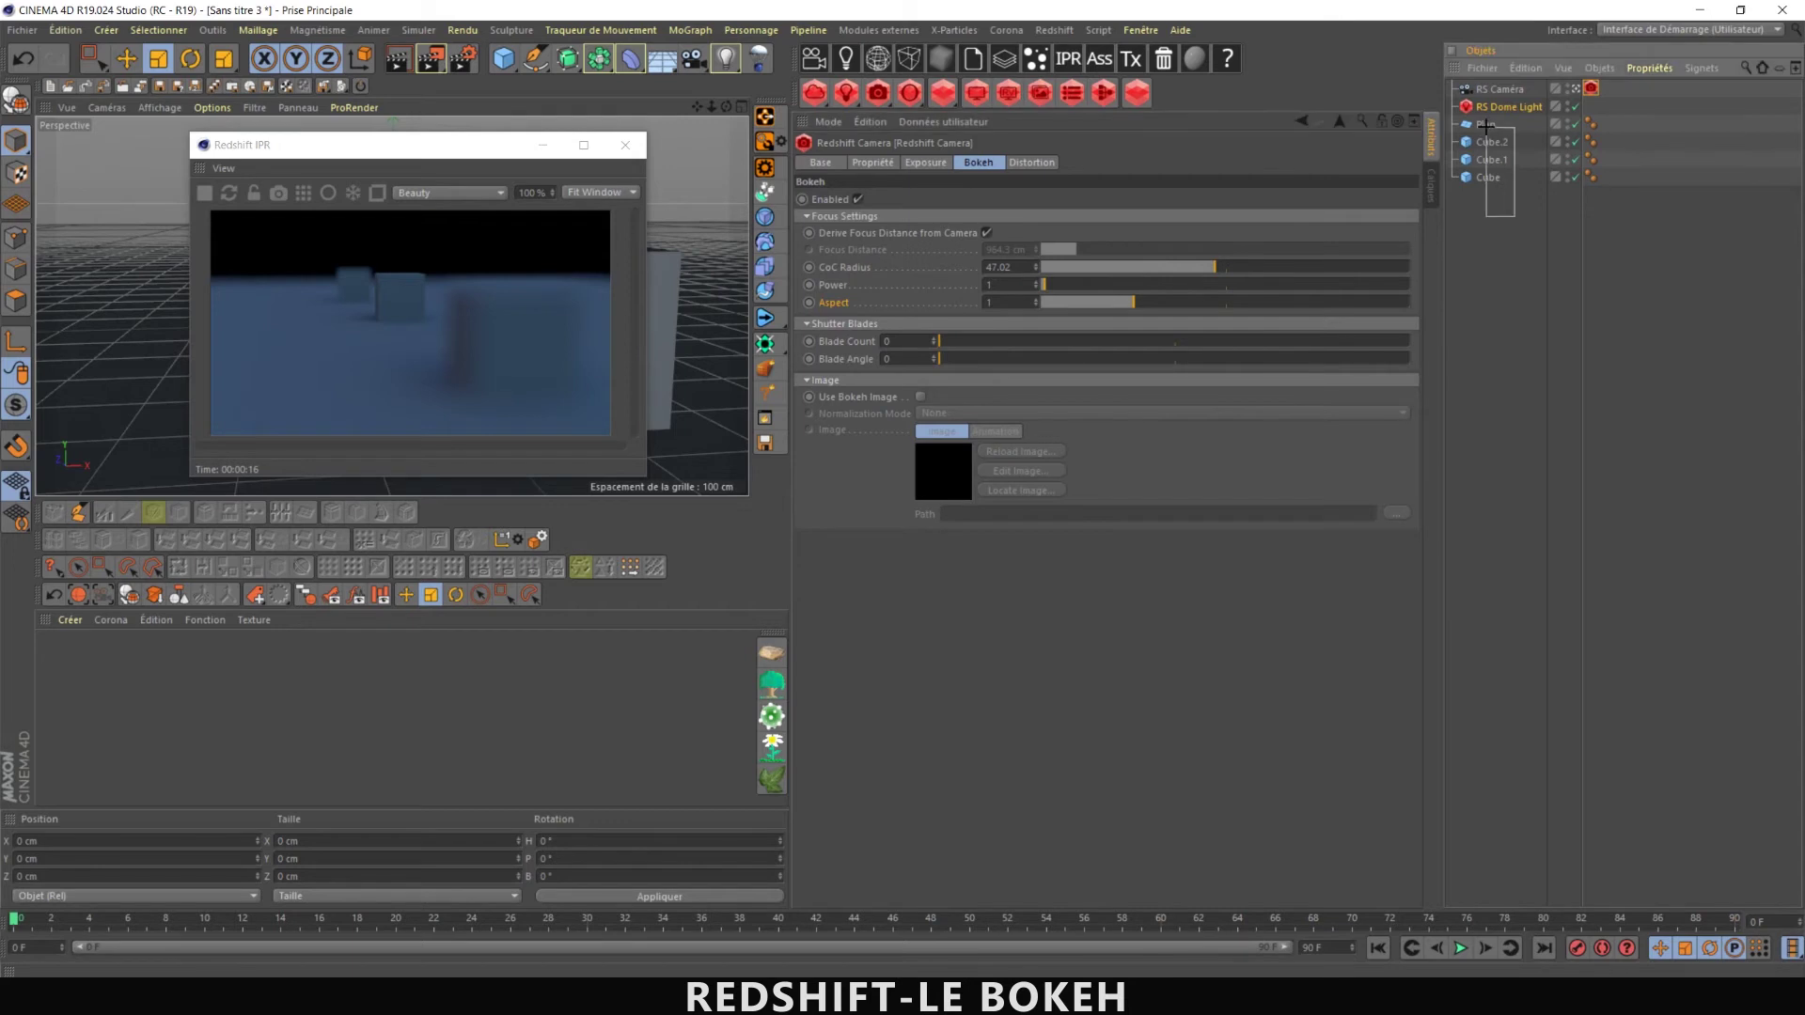
drag(1515, 221, 1479, 116)
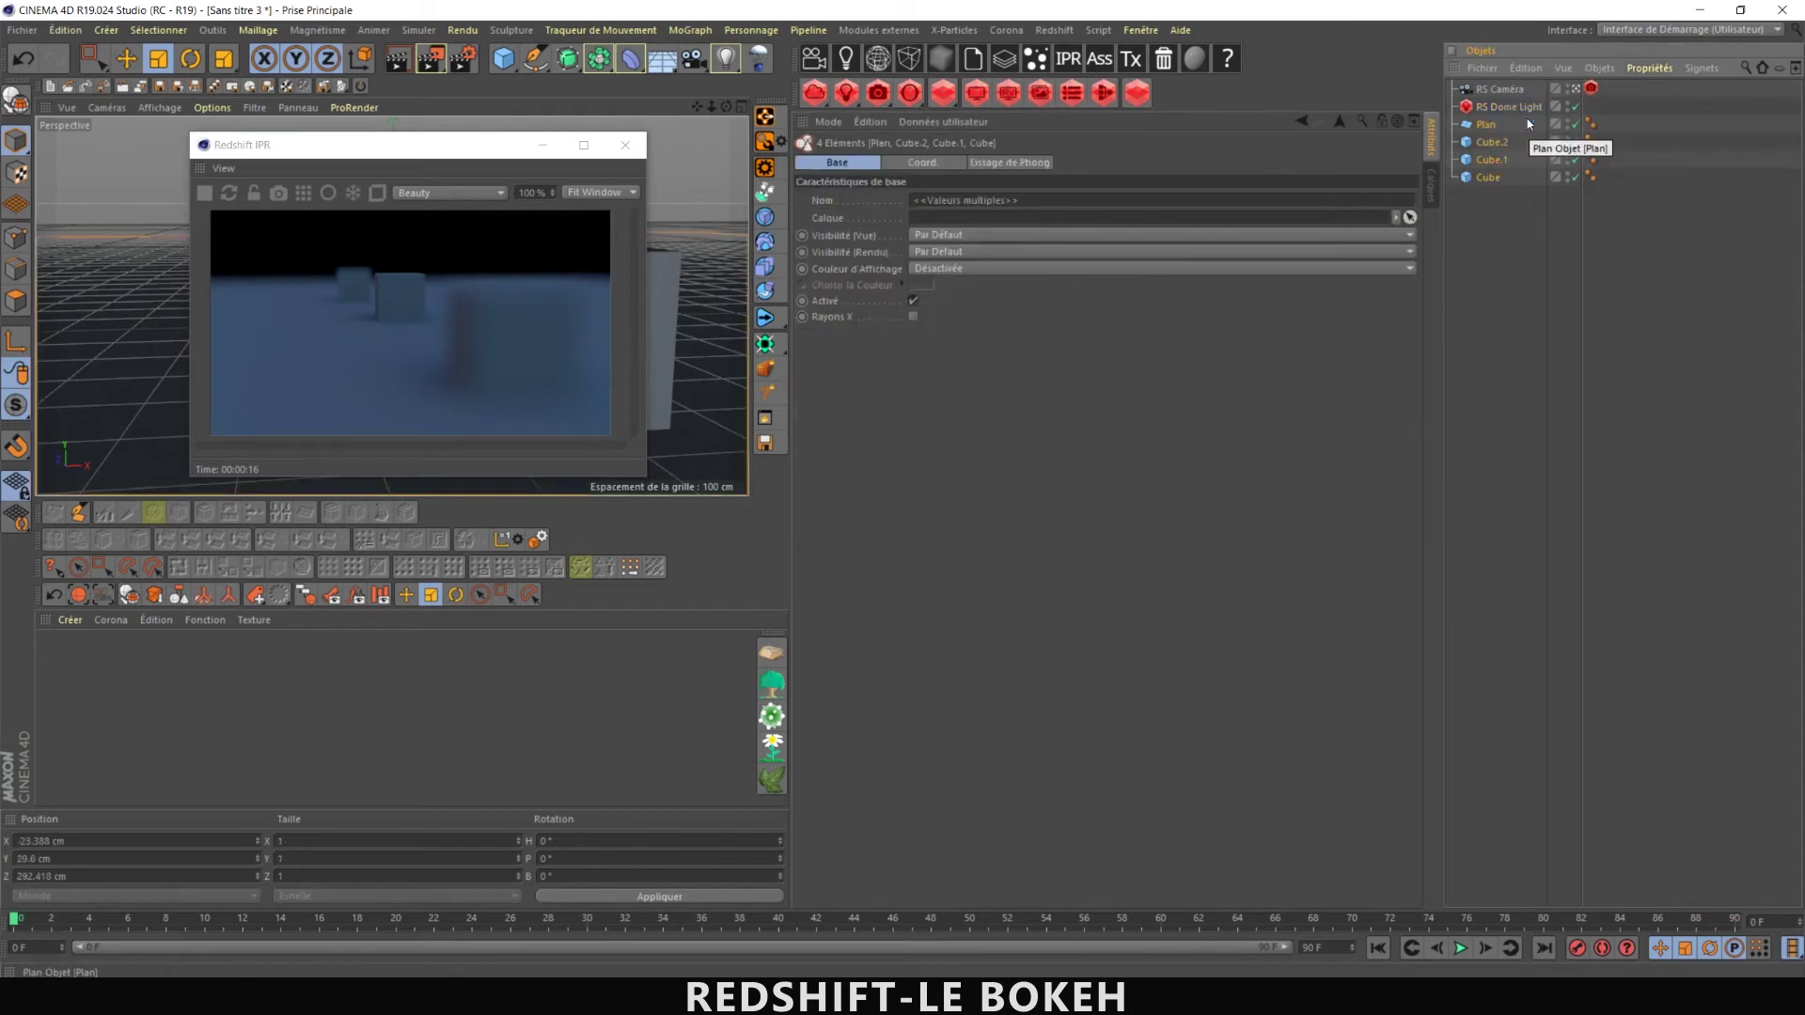
click(1591, 88)
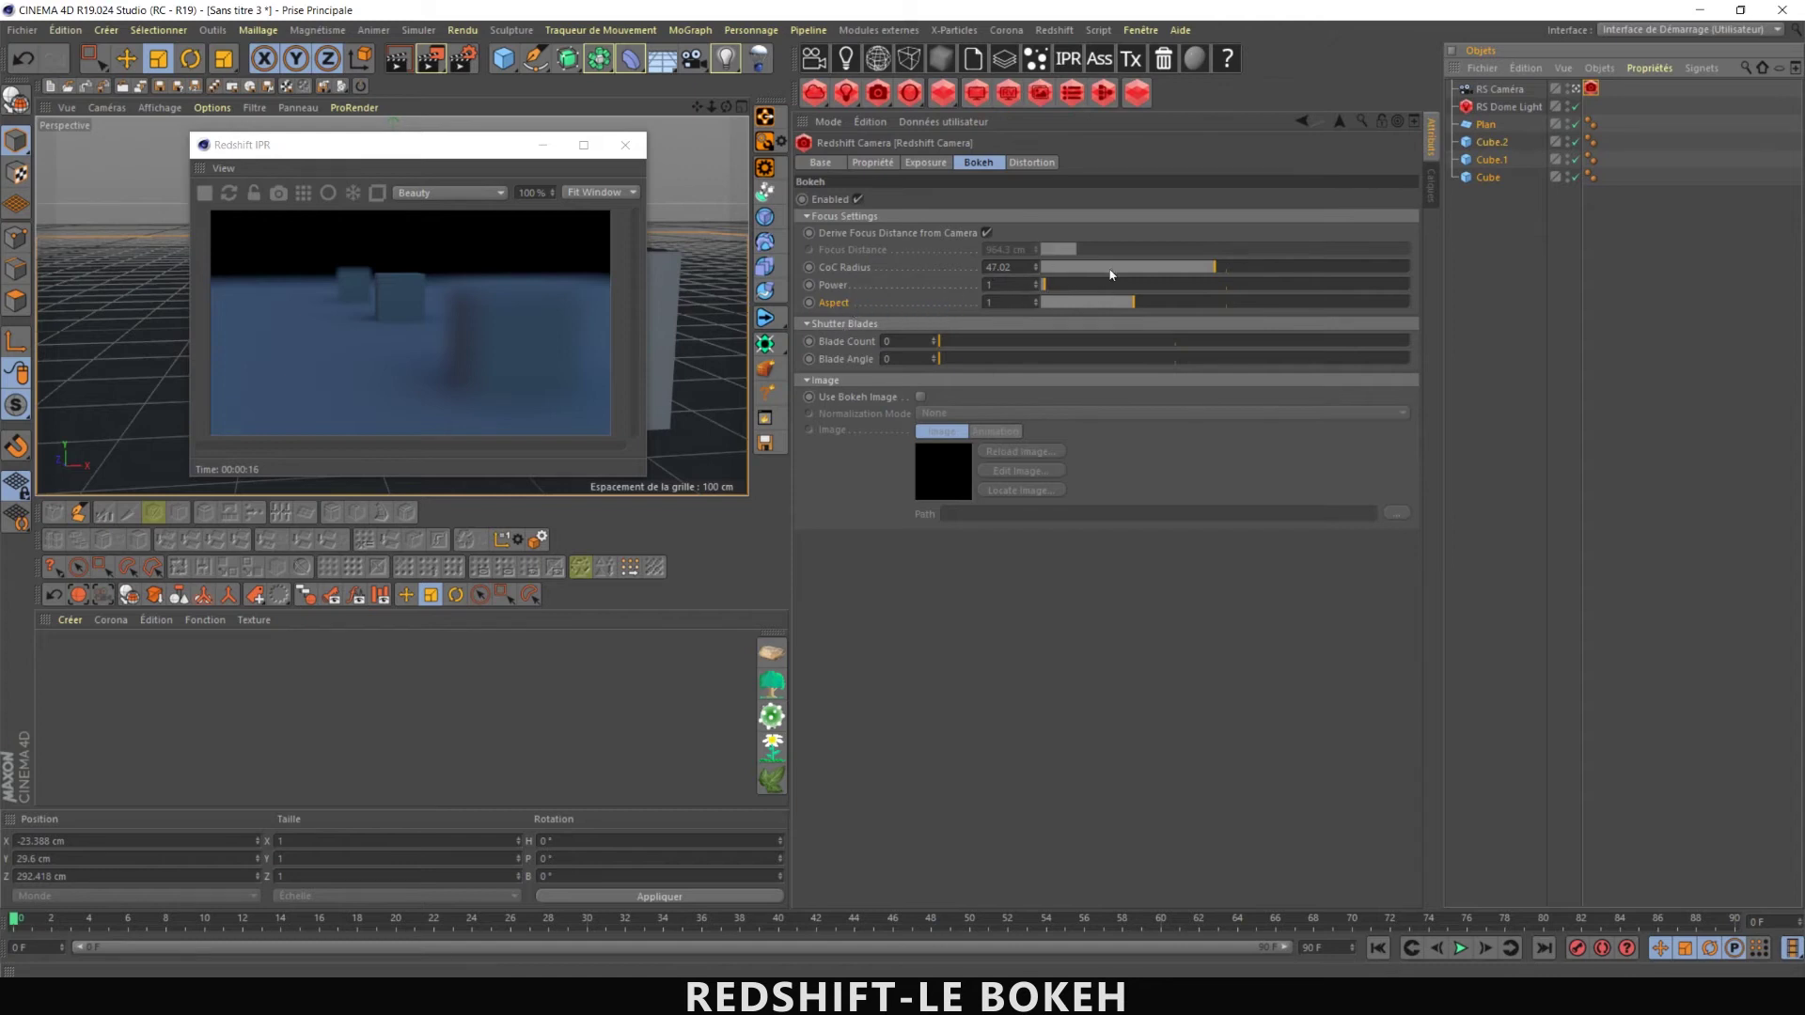
- Try bokeh Power 60.12 and 81.31, settle Power at 1.07, and set Aspect to 0.48
drag(1081, 285, 1262, 285)
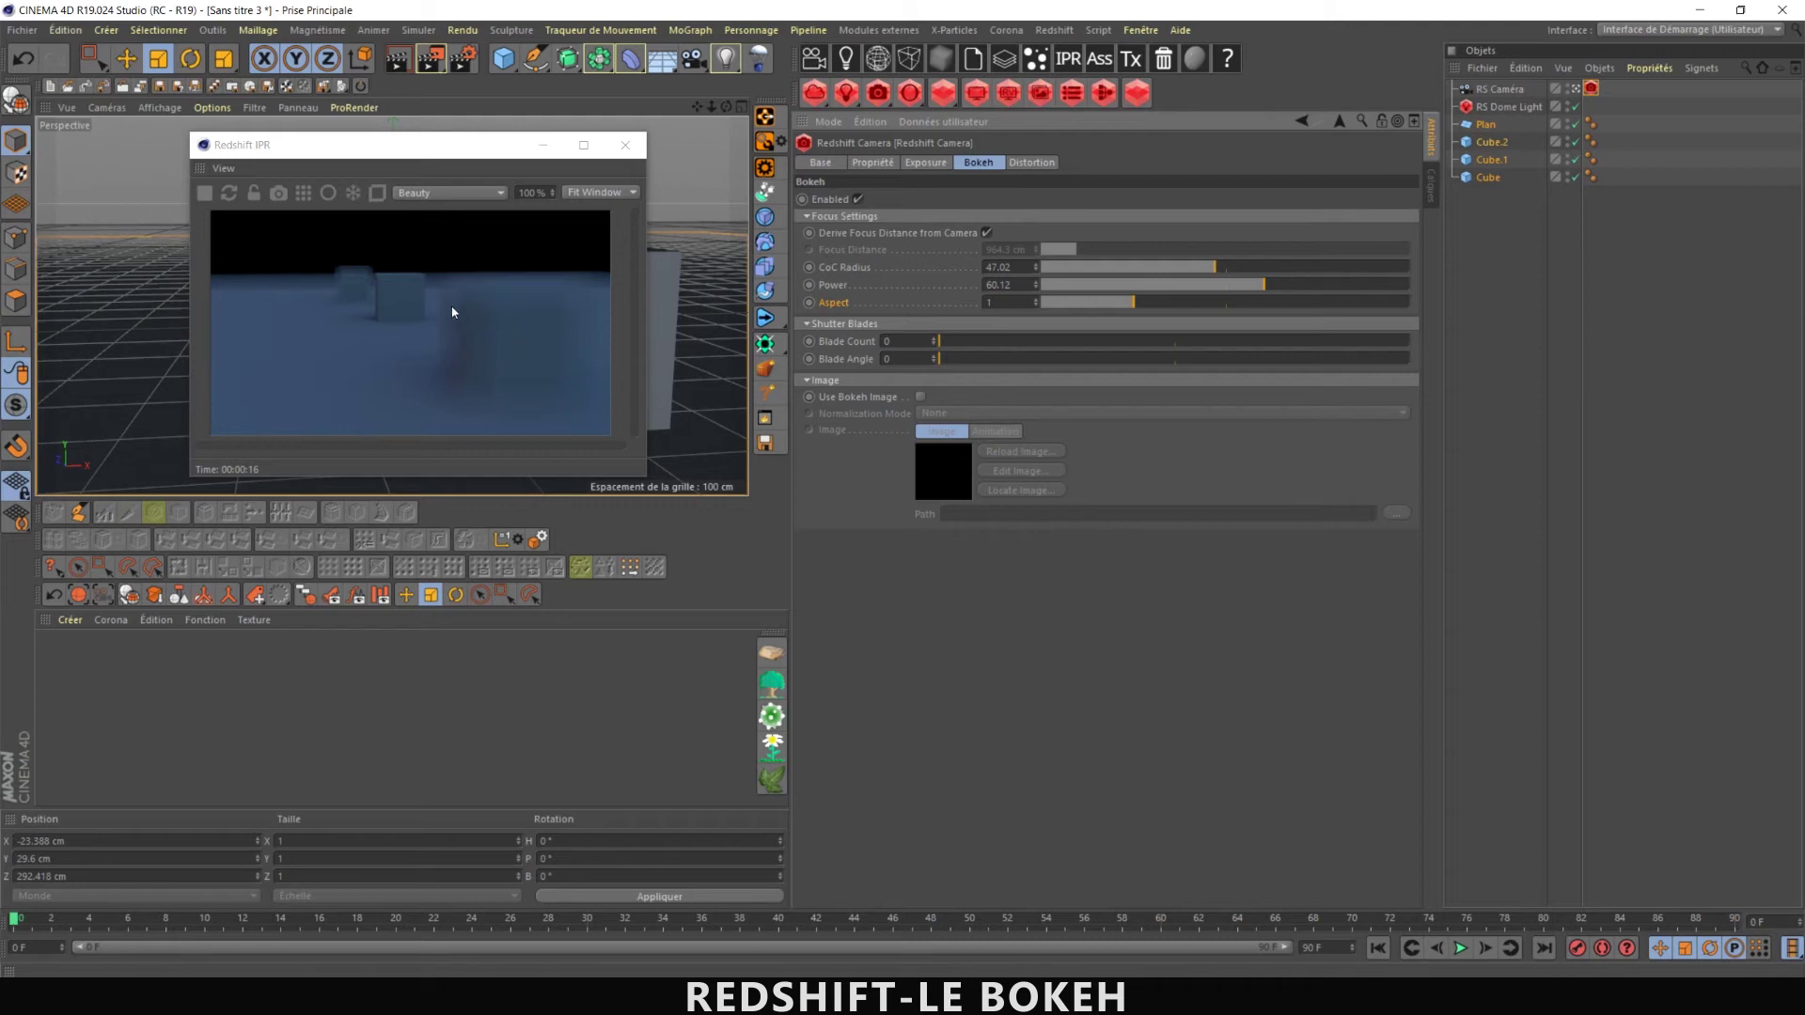
drag(1263, 284, 1343, 284)
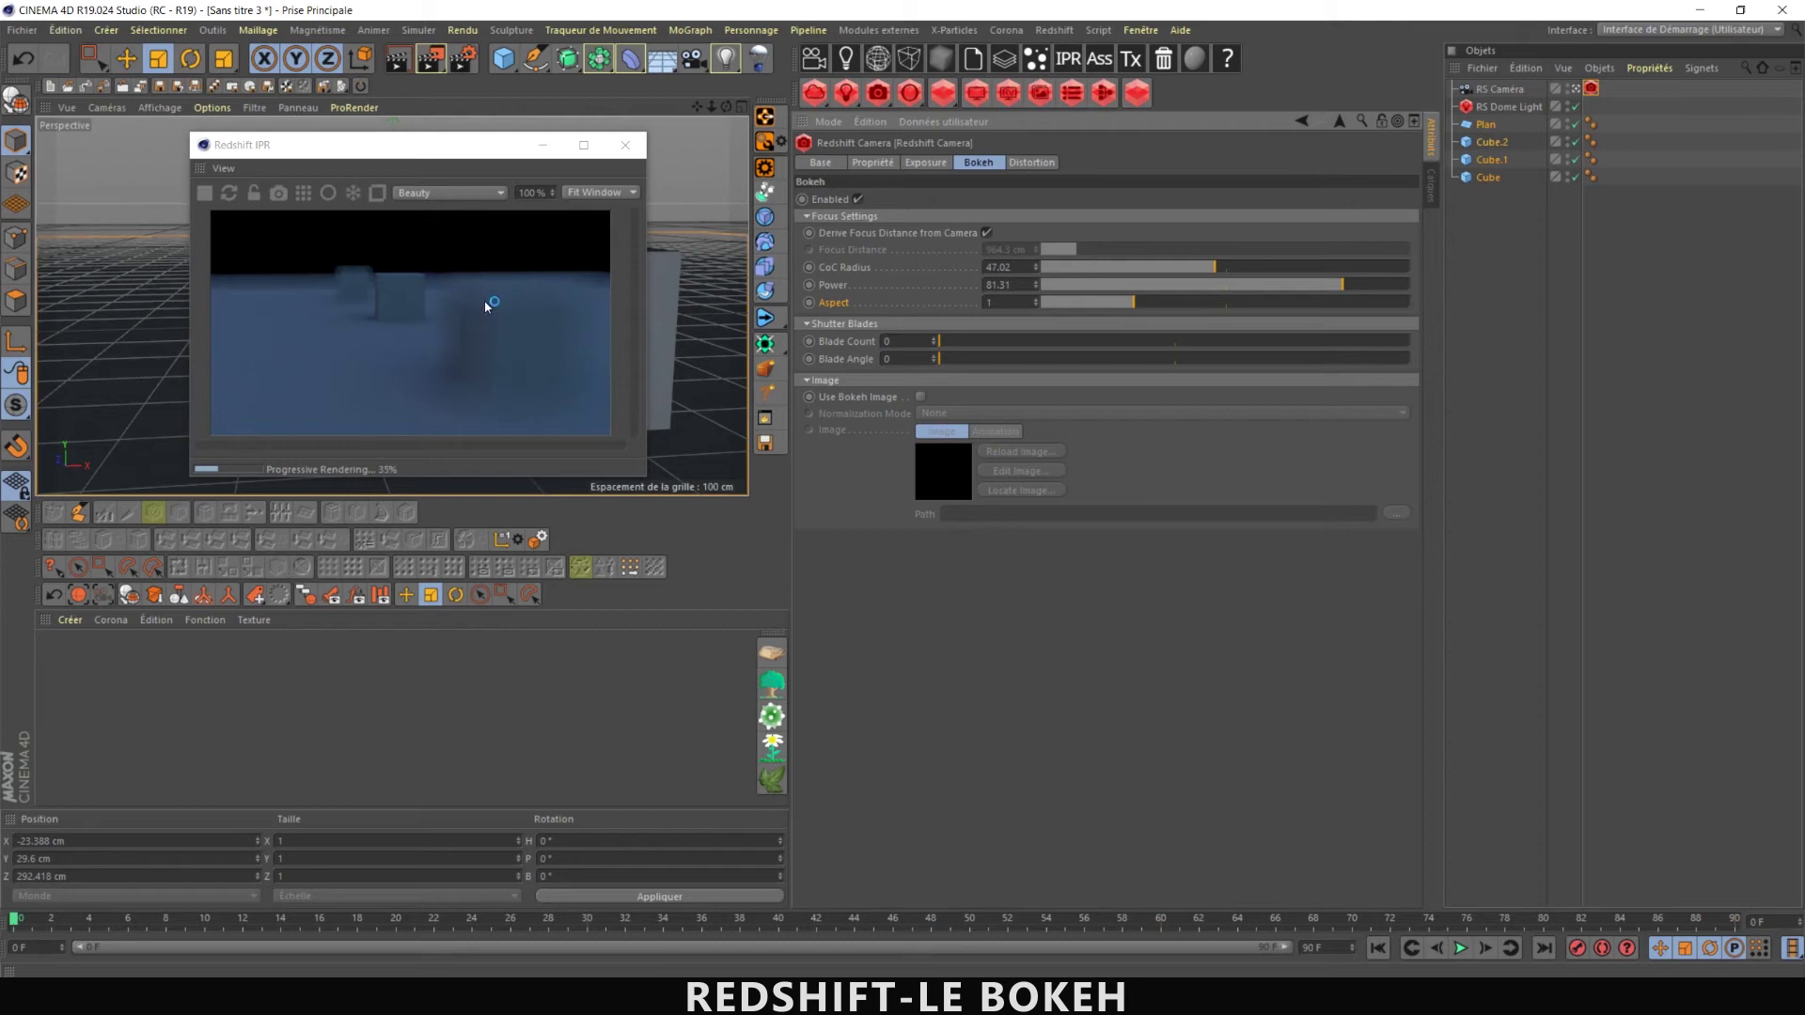
drag(1057, 284, 1044, 284)
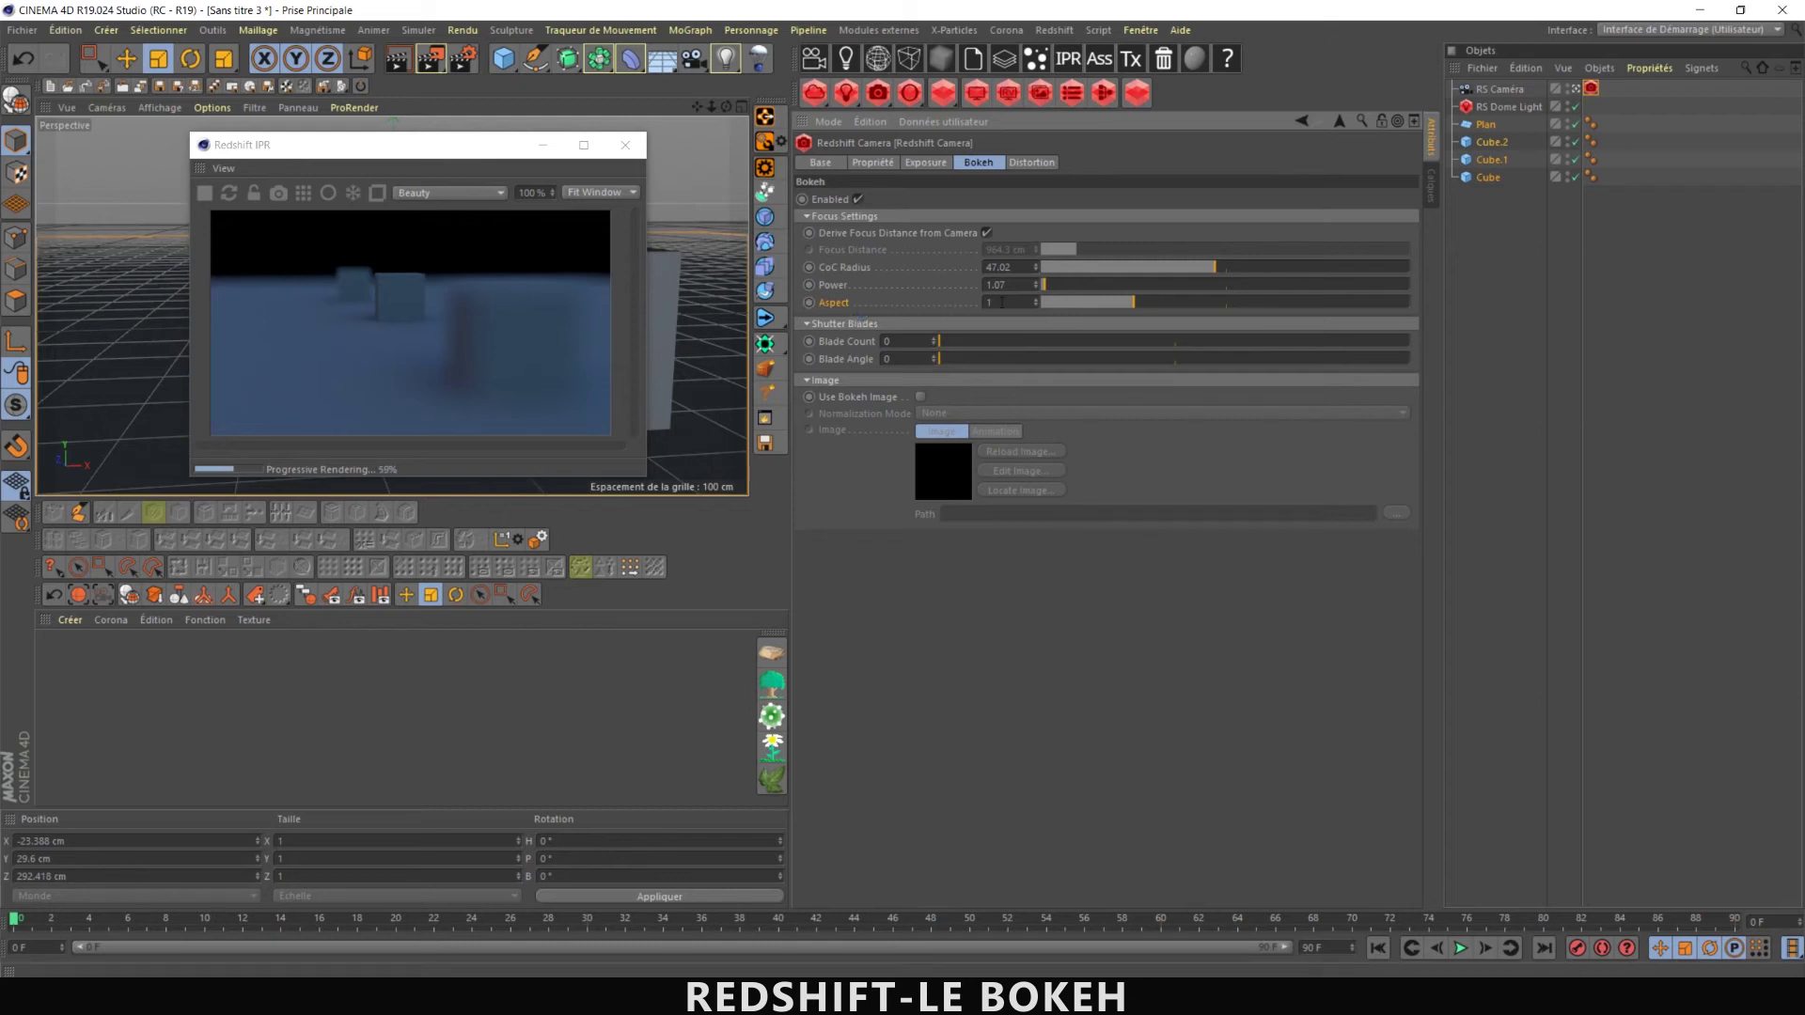
click(1085, 301)
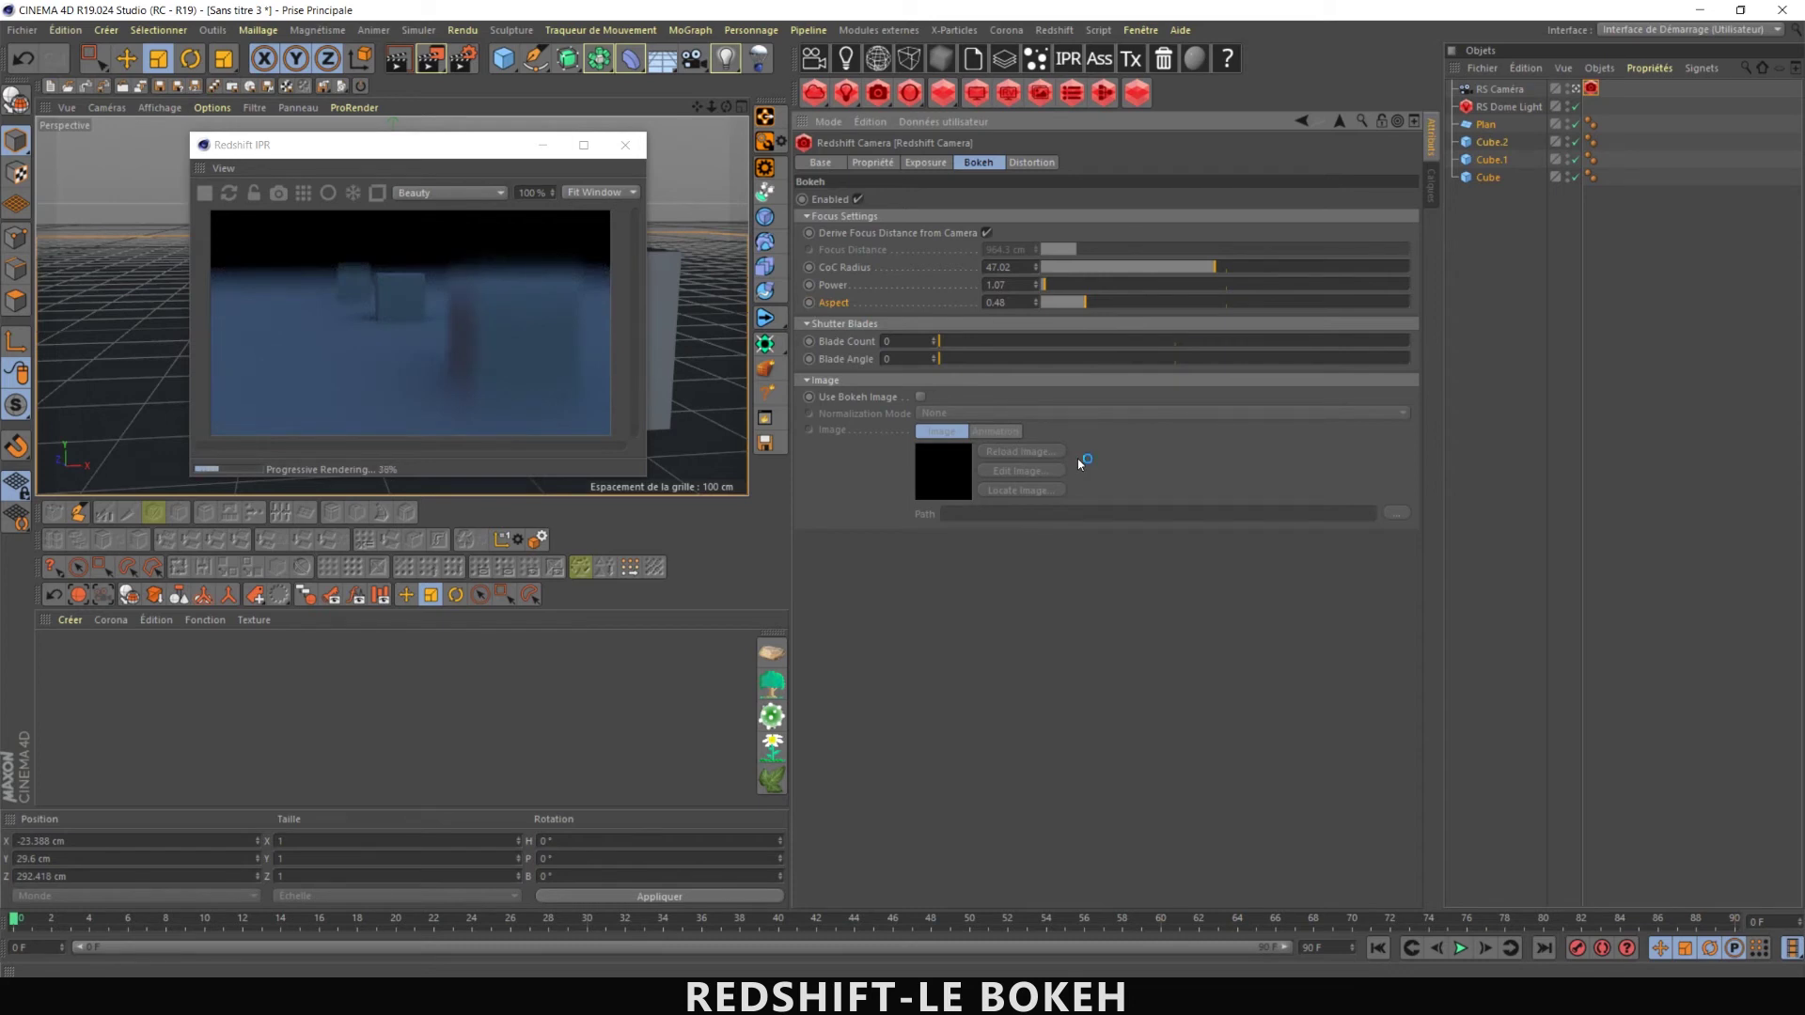
- Test a bokeh Aspect of 2.75, then enter 1 to reset the Aspect
click(1296, 302)
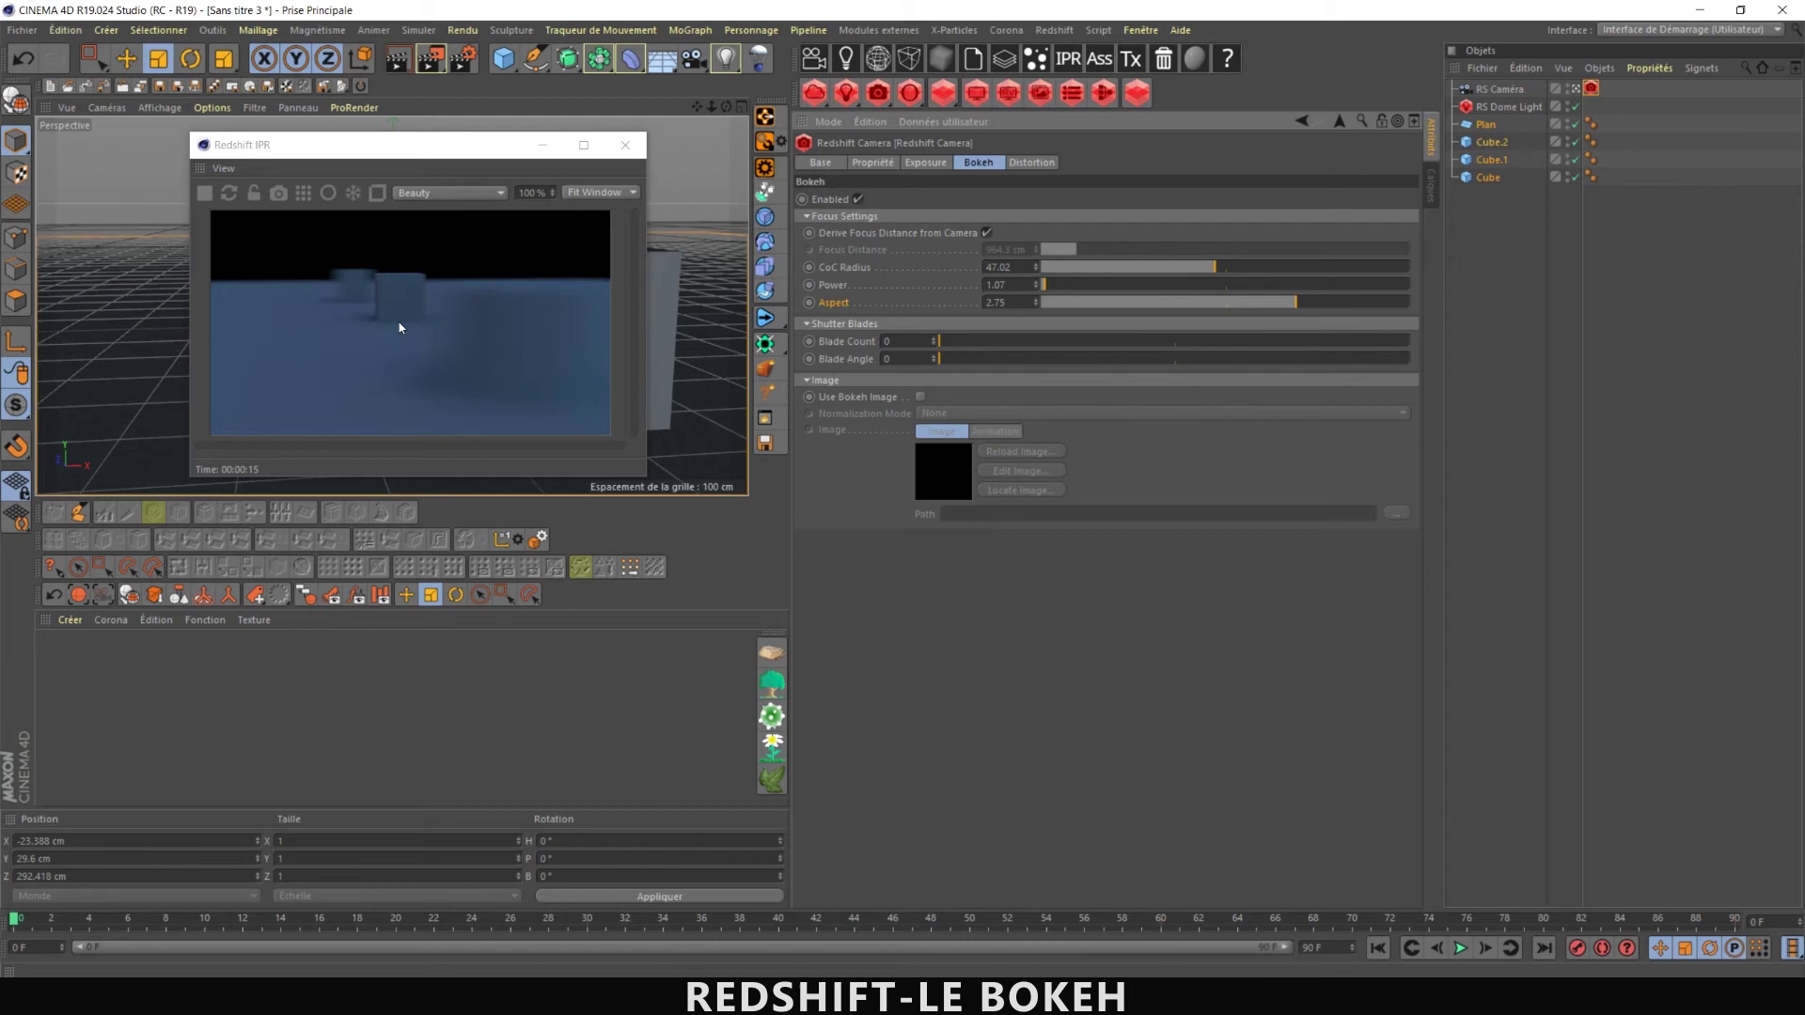
key(ctrl+a)
text(1)
key(Return)
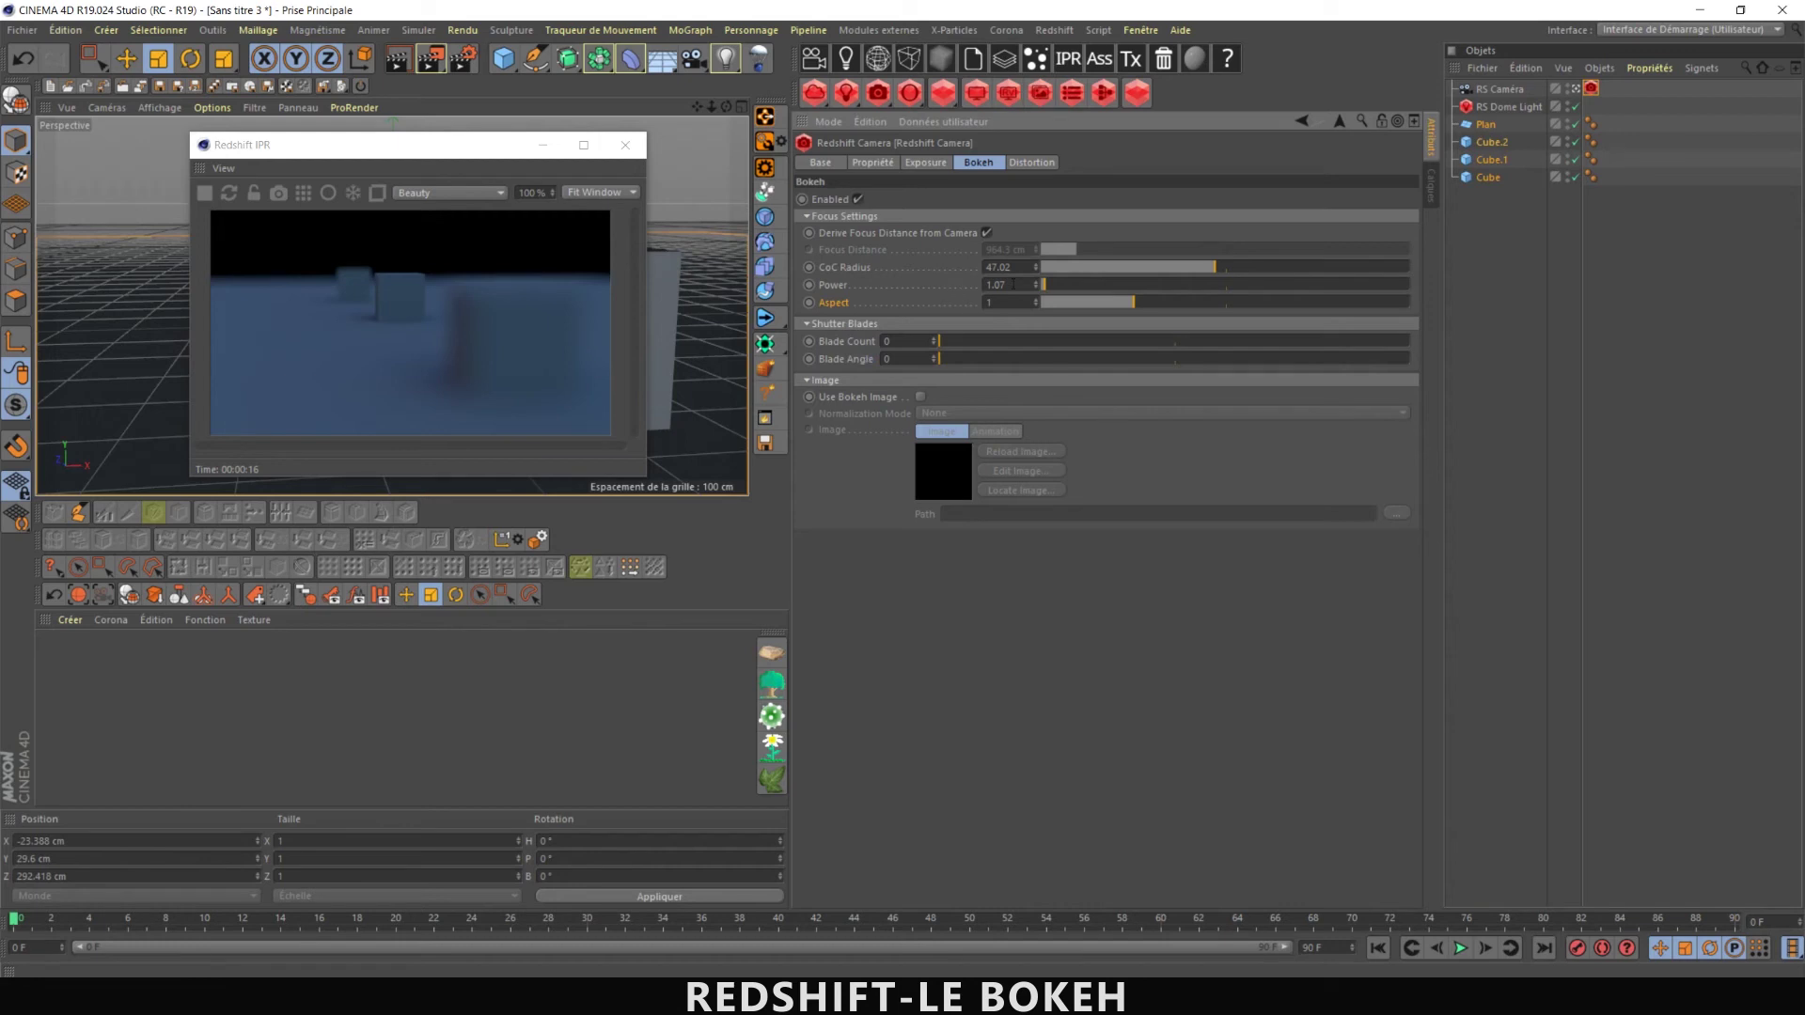
- Try Blade Count 2 and 8, set Blade Angle 0.05, and finish with Blade Count 1
click(952, 341)
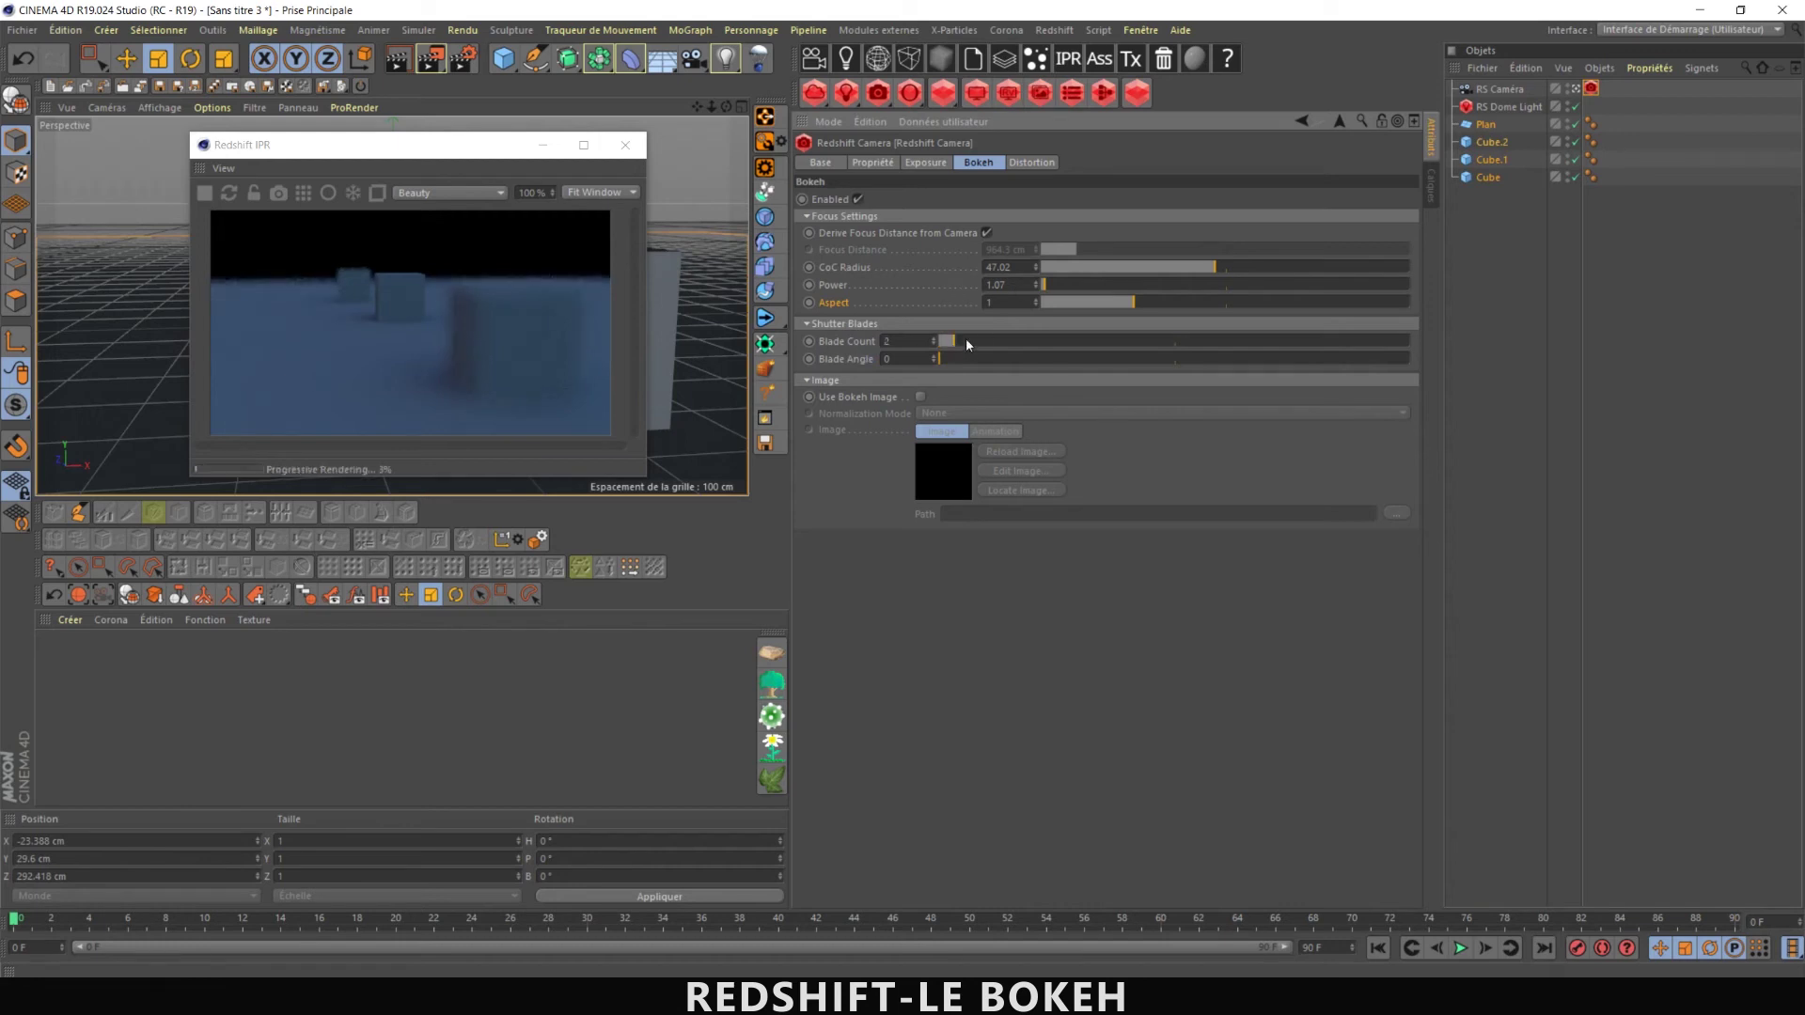
click(996, 341)
click(962, 359)
click(939, 341)
click(945, 343)
- Reset Blade Count and Blade Angle to 0 and enable Use Bokeh Image
click(934, 343)
click(921, 397)
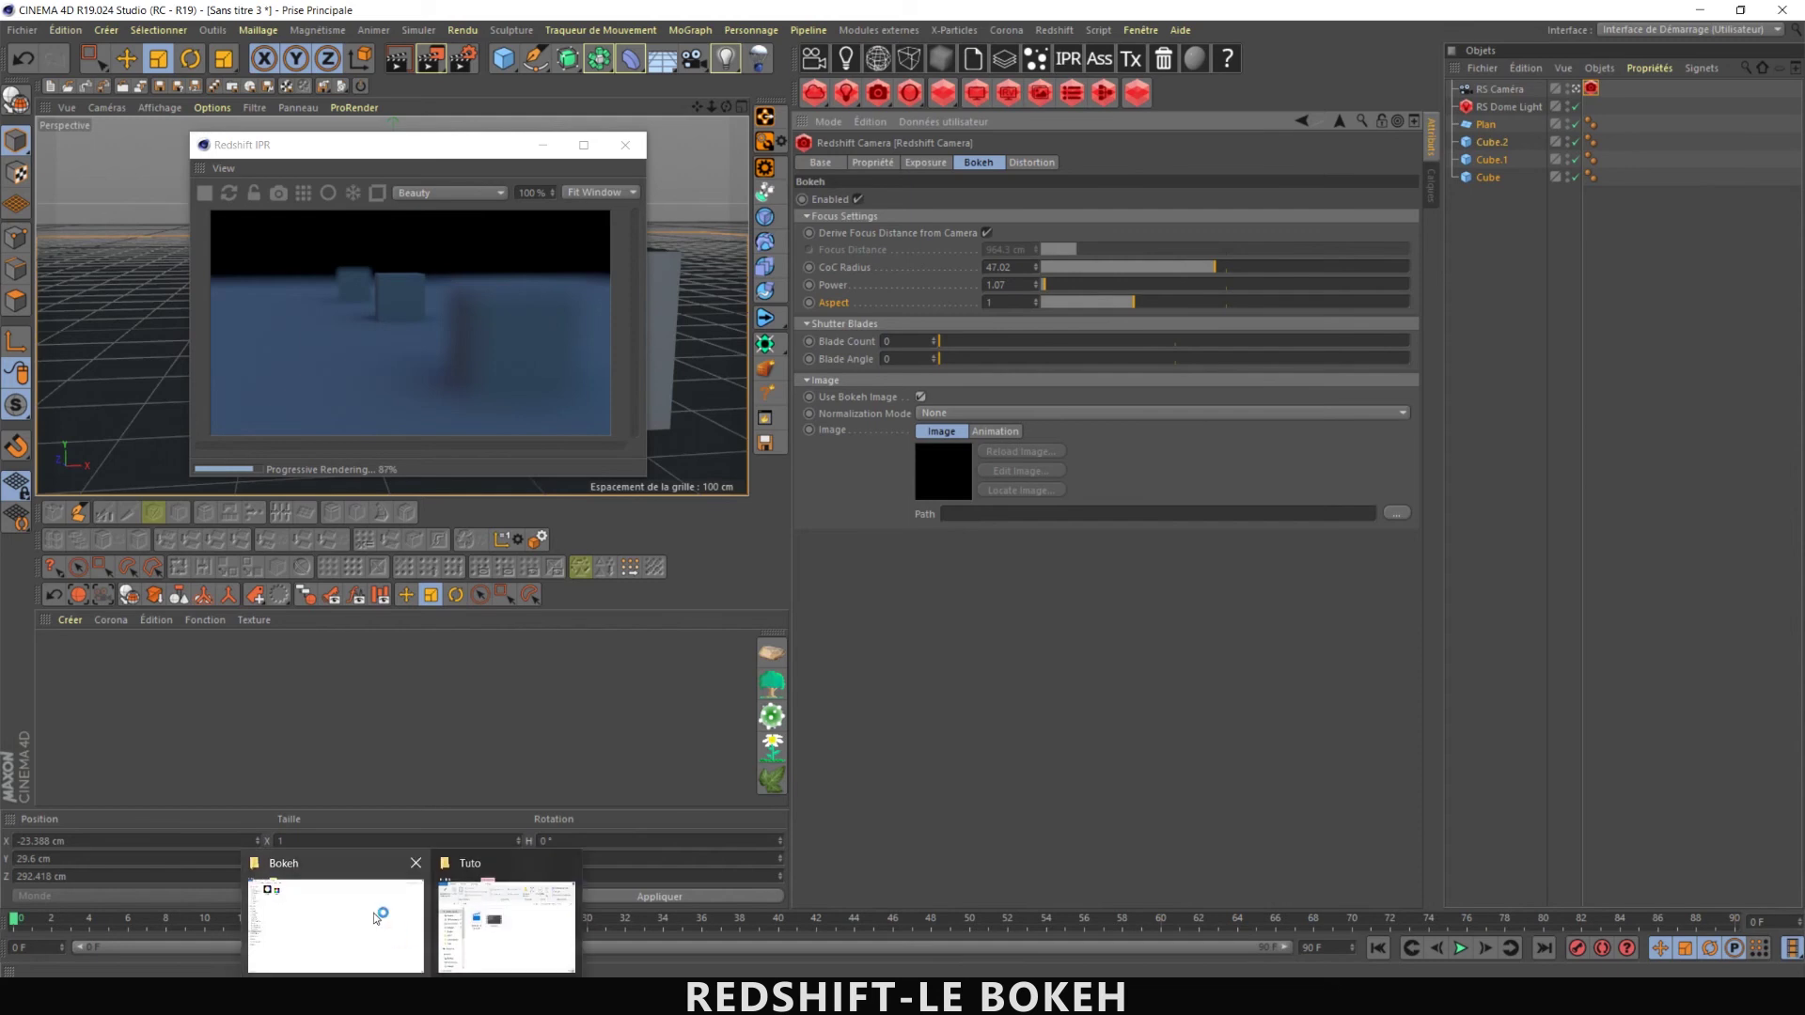
- Find bokeh4 in F:\Assets\Bokeh and drag it over the taskbar onto Cinema 4D's Bokeh tab
click(374, 912)
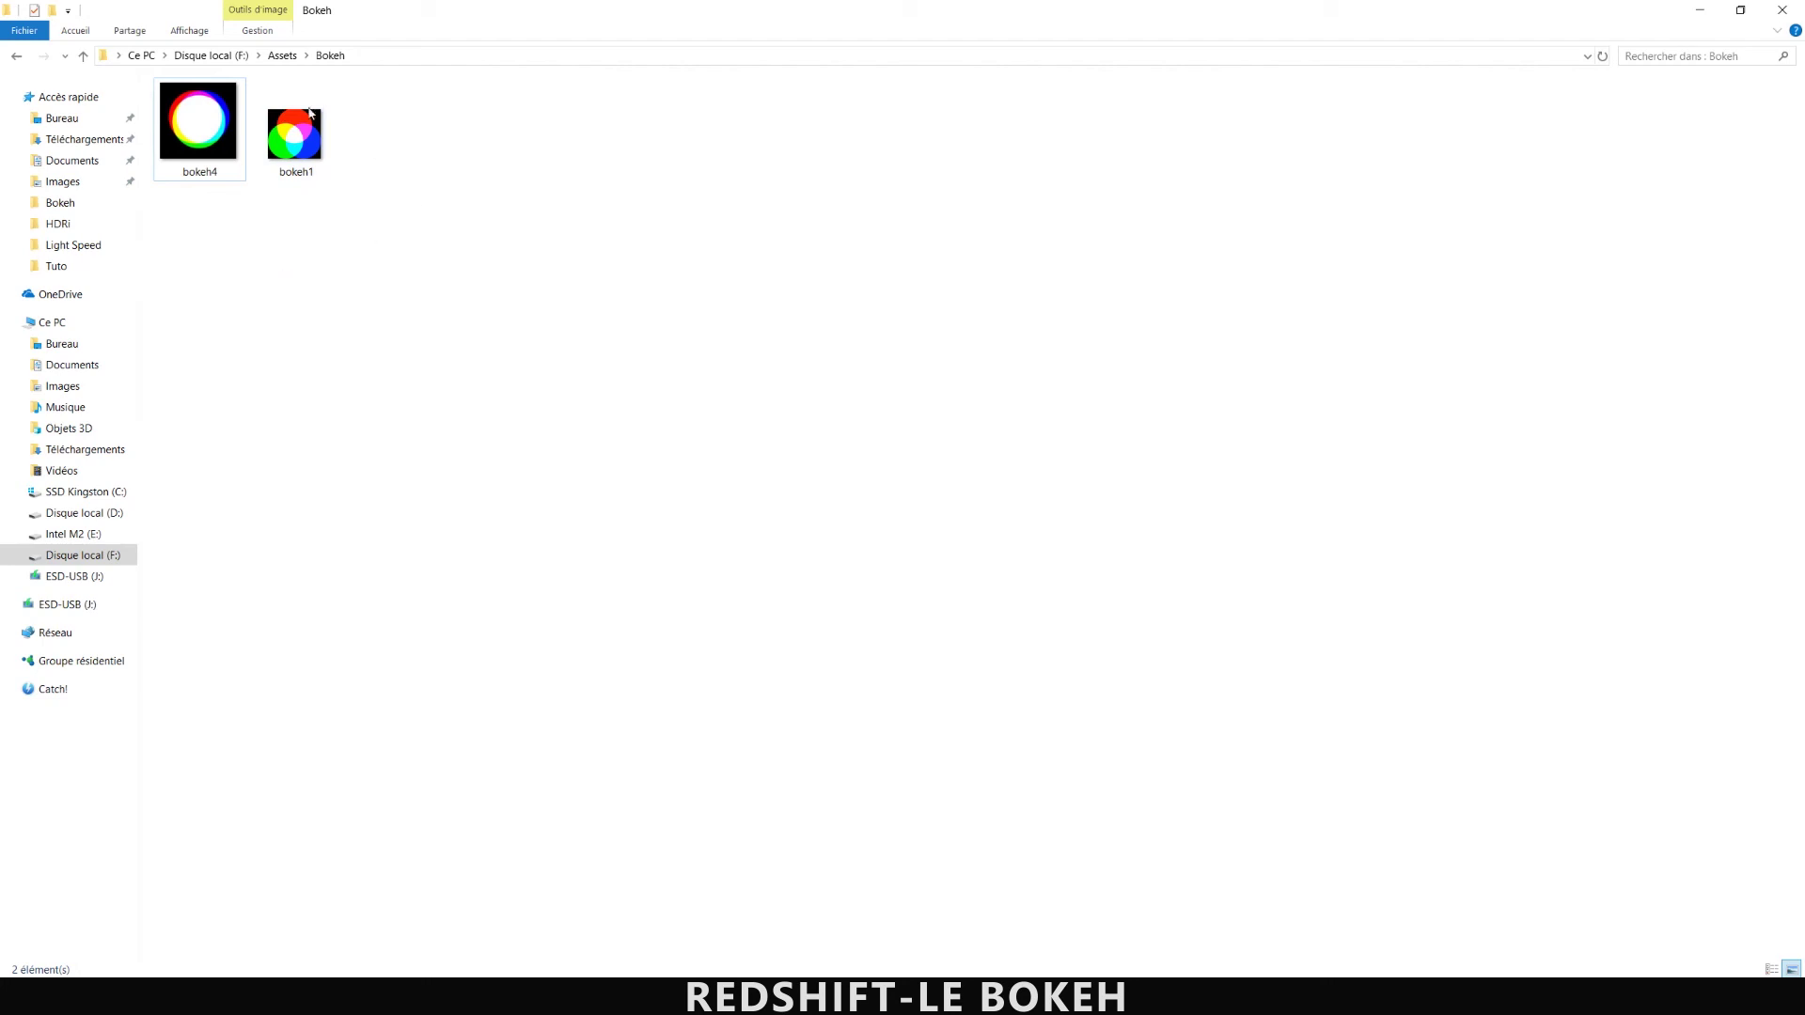
click(157, 138)
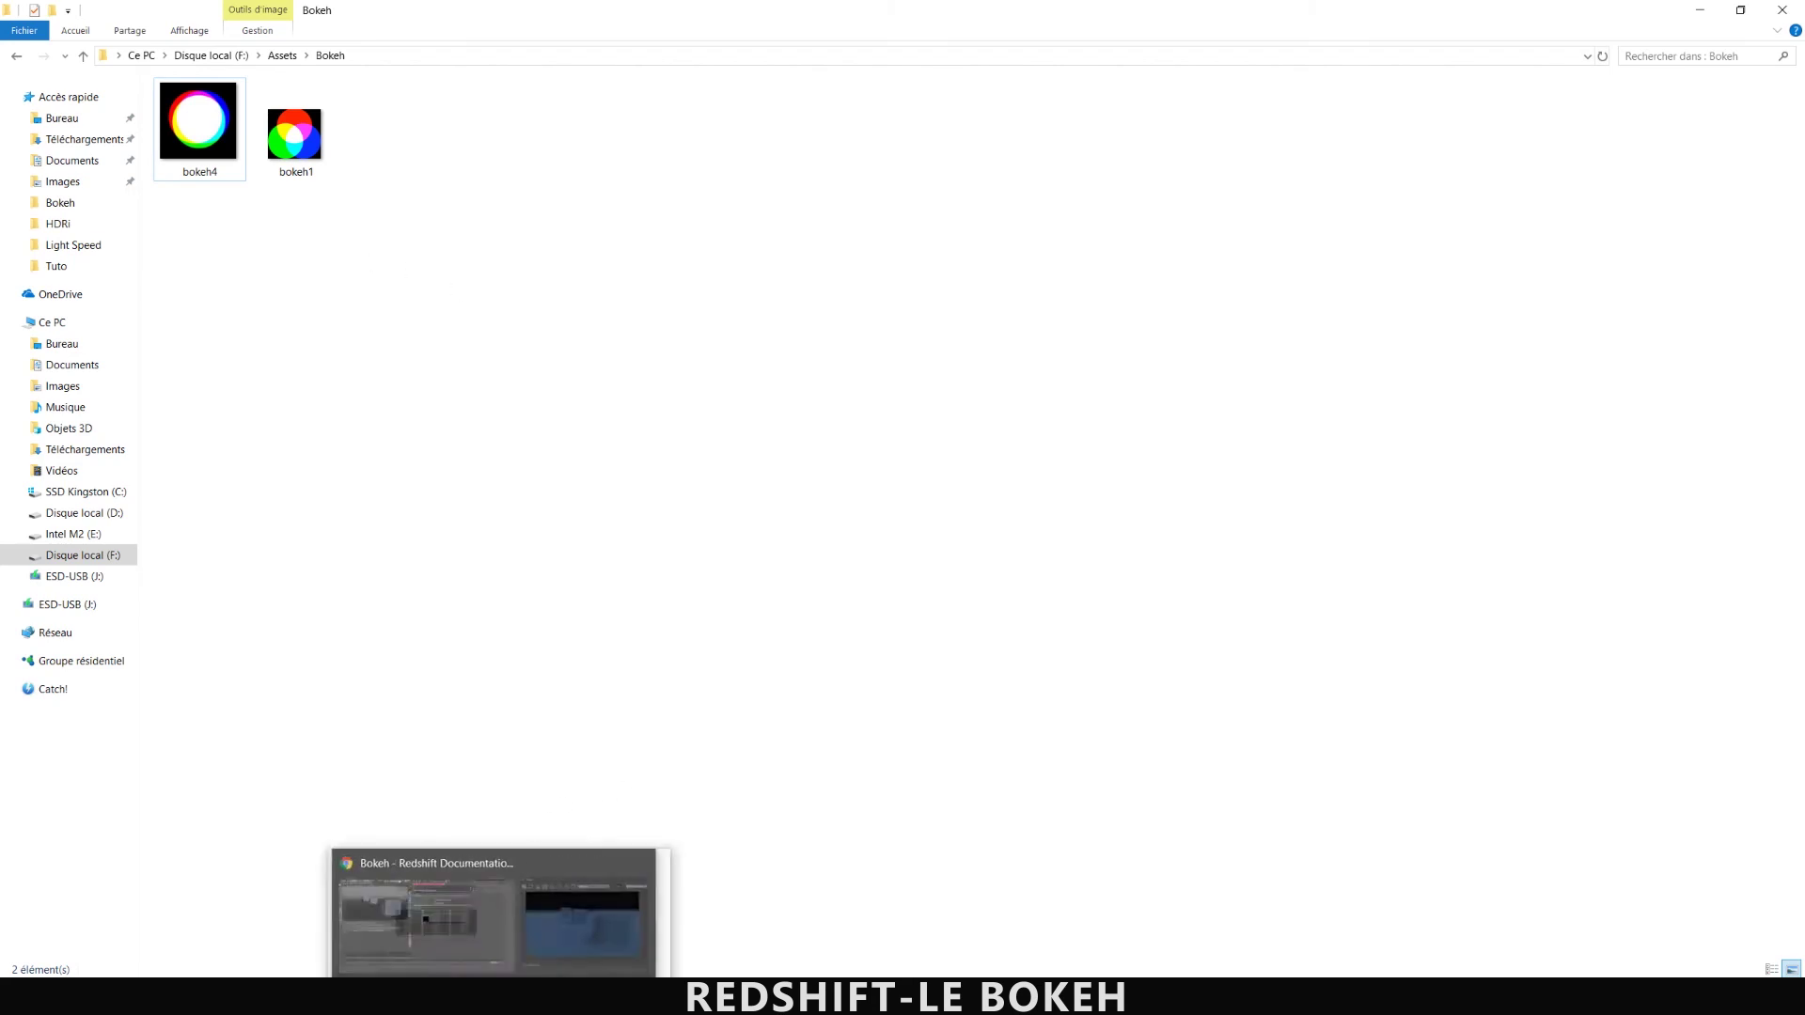
click(617, 928)
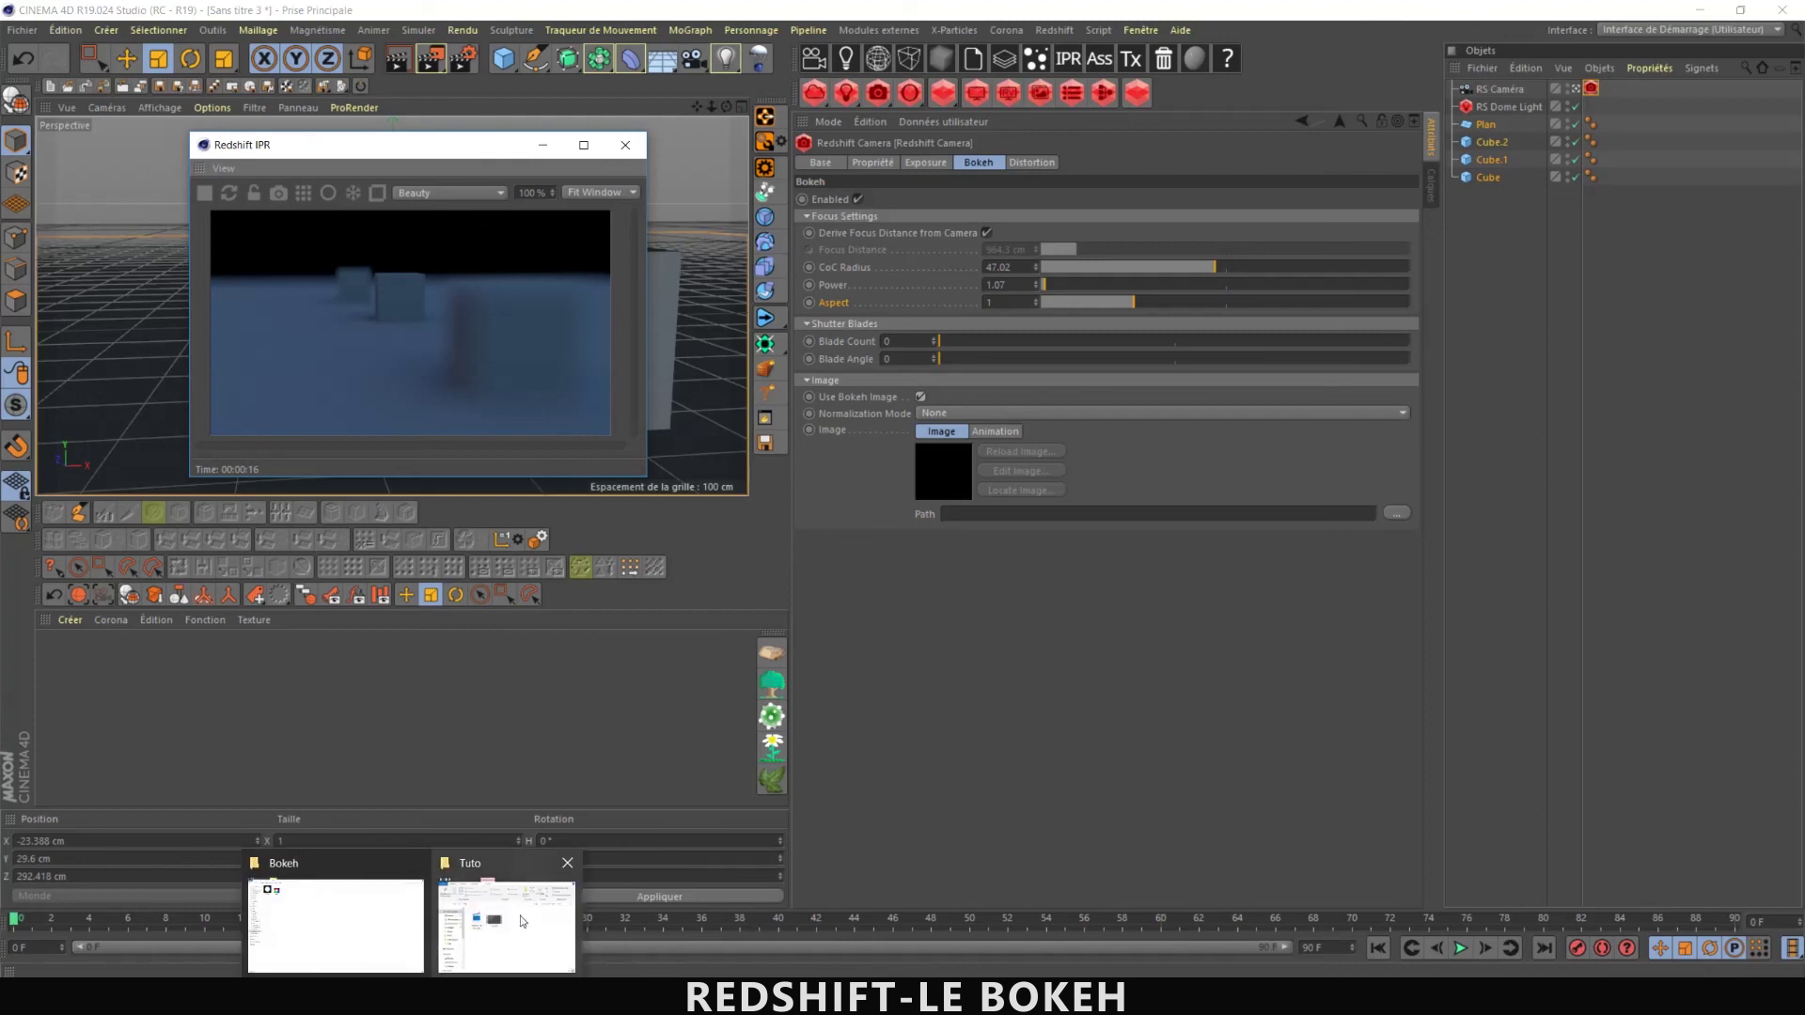
click(288, 903)
drag(206, 141, 487, 839)
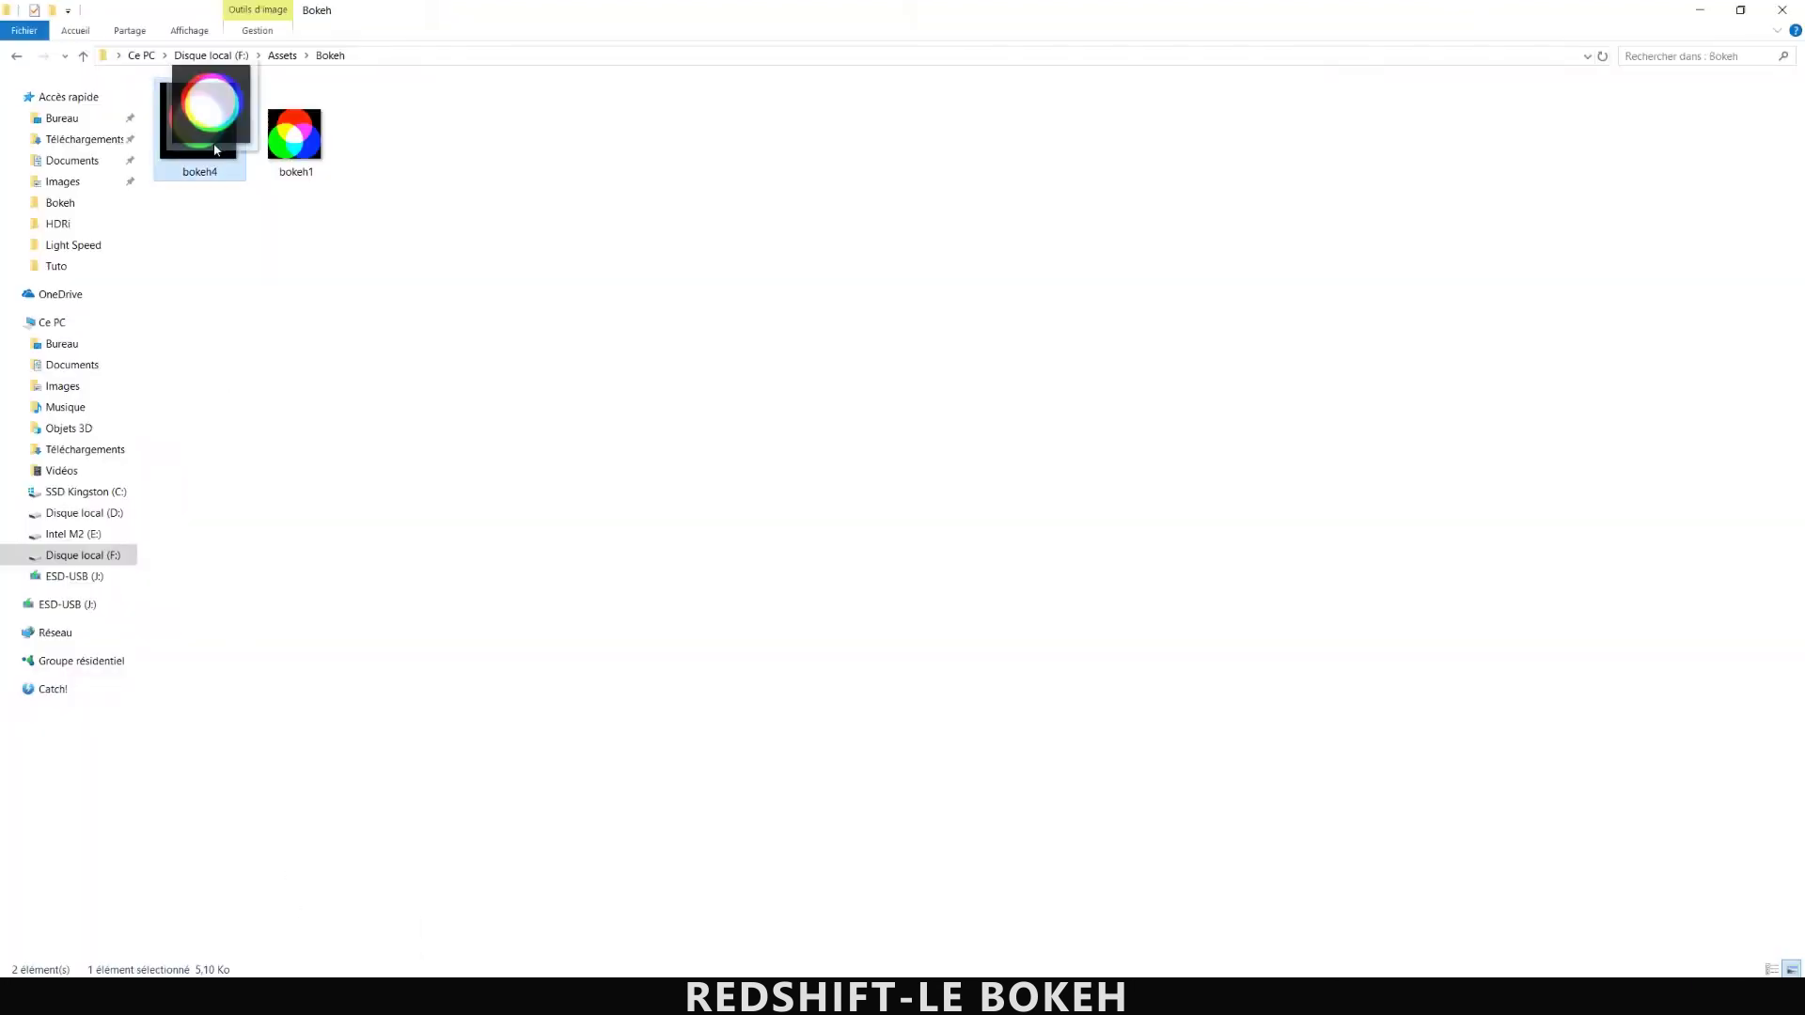
mouse_move(487, 839)
mouse_down()
mouse_move(498, 996)
mouse_move(1174, 494)
mouse_up()
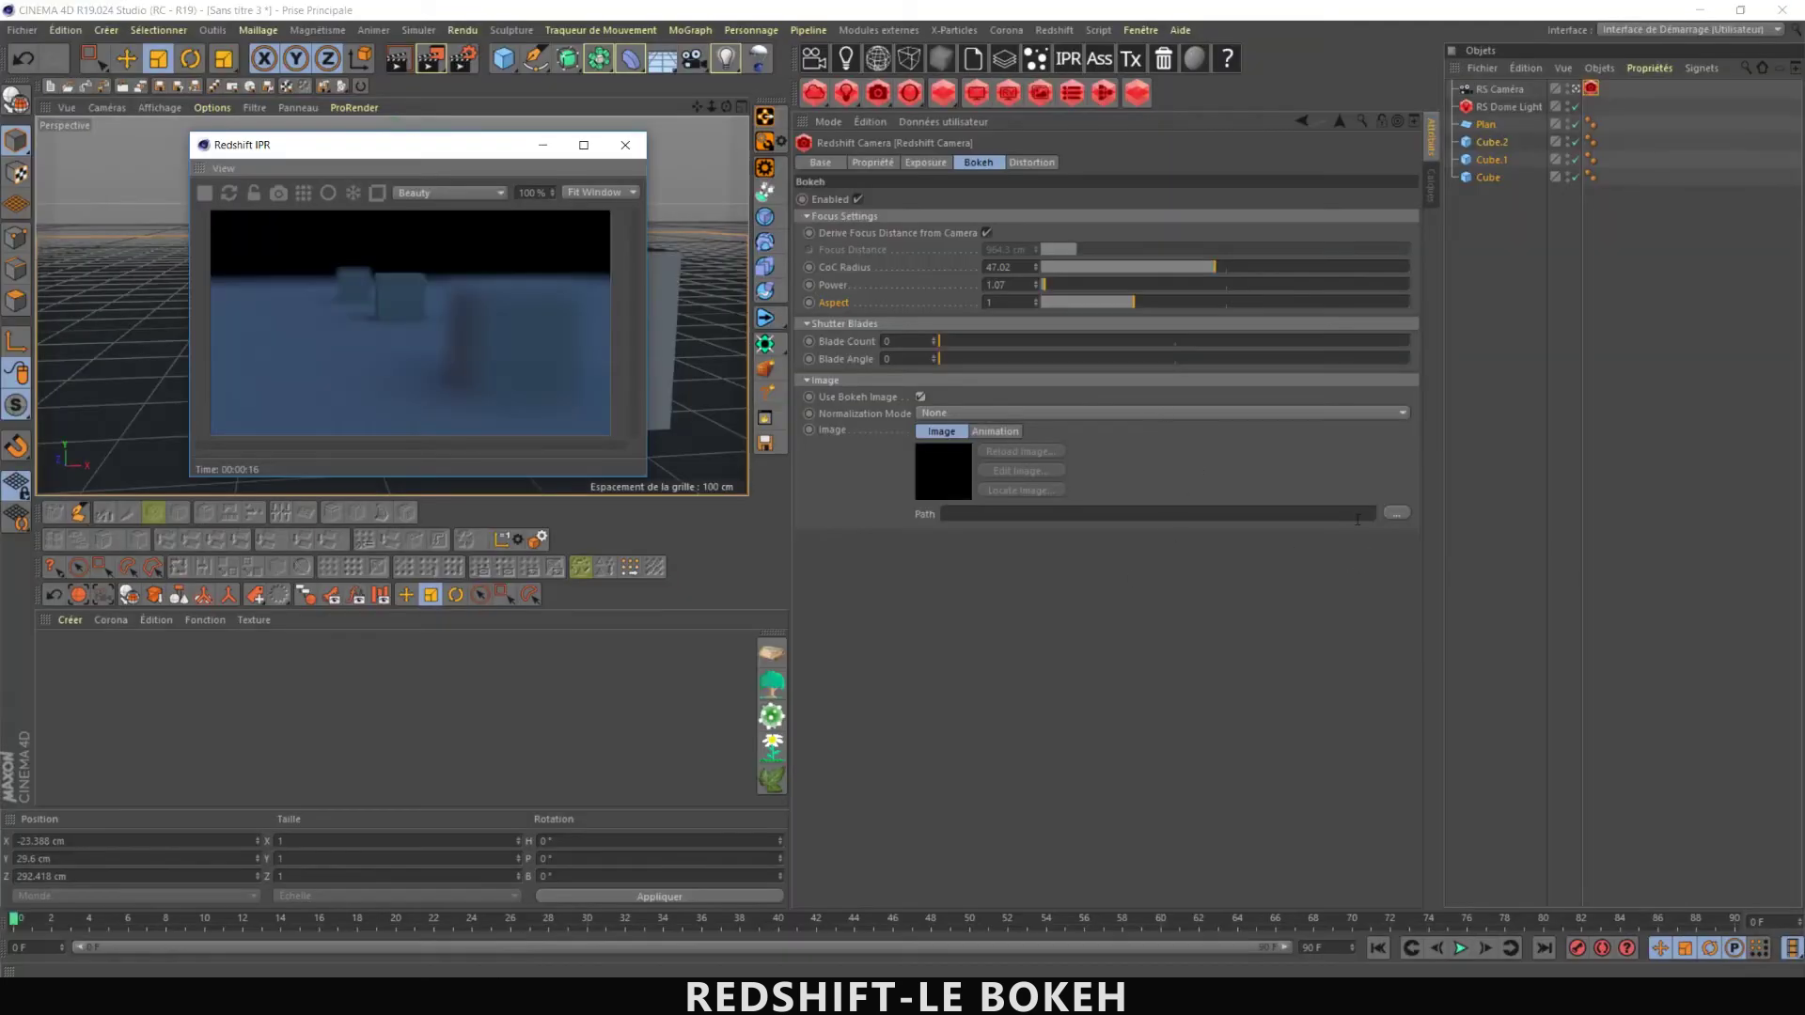
- Load bokeh4.png as the RS Camera's custom bokeh image
click(1395, 513)
click(310, 155)
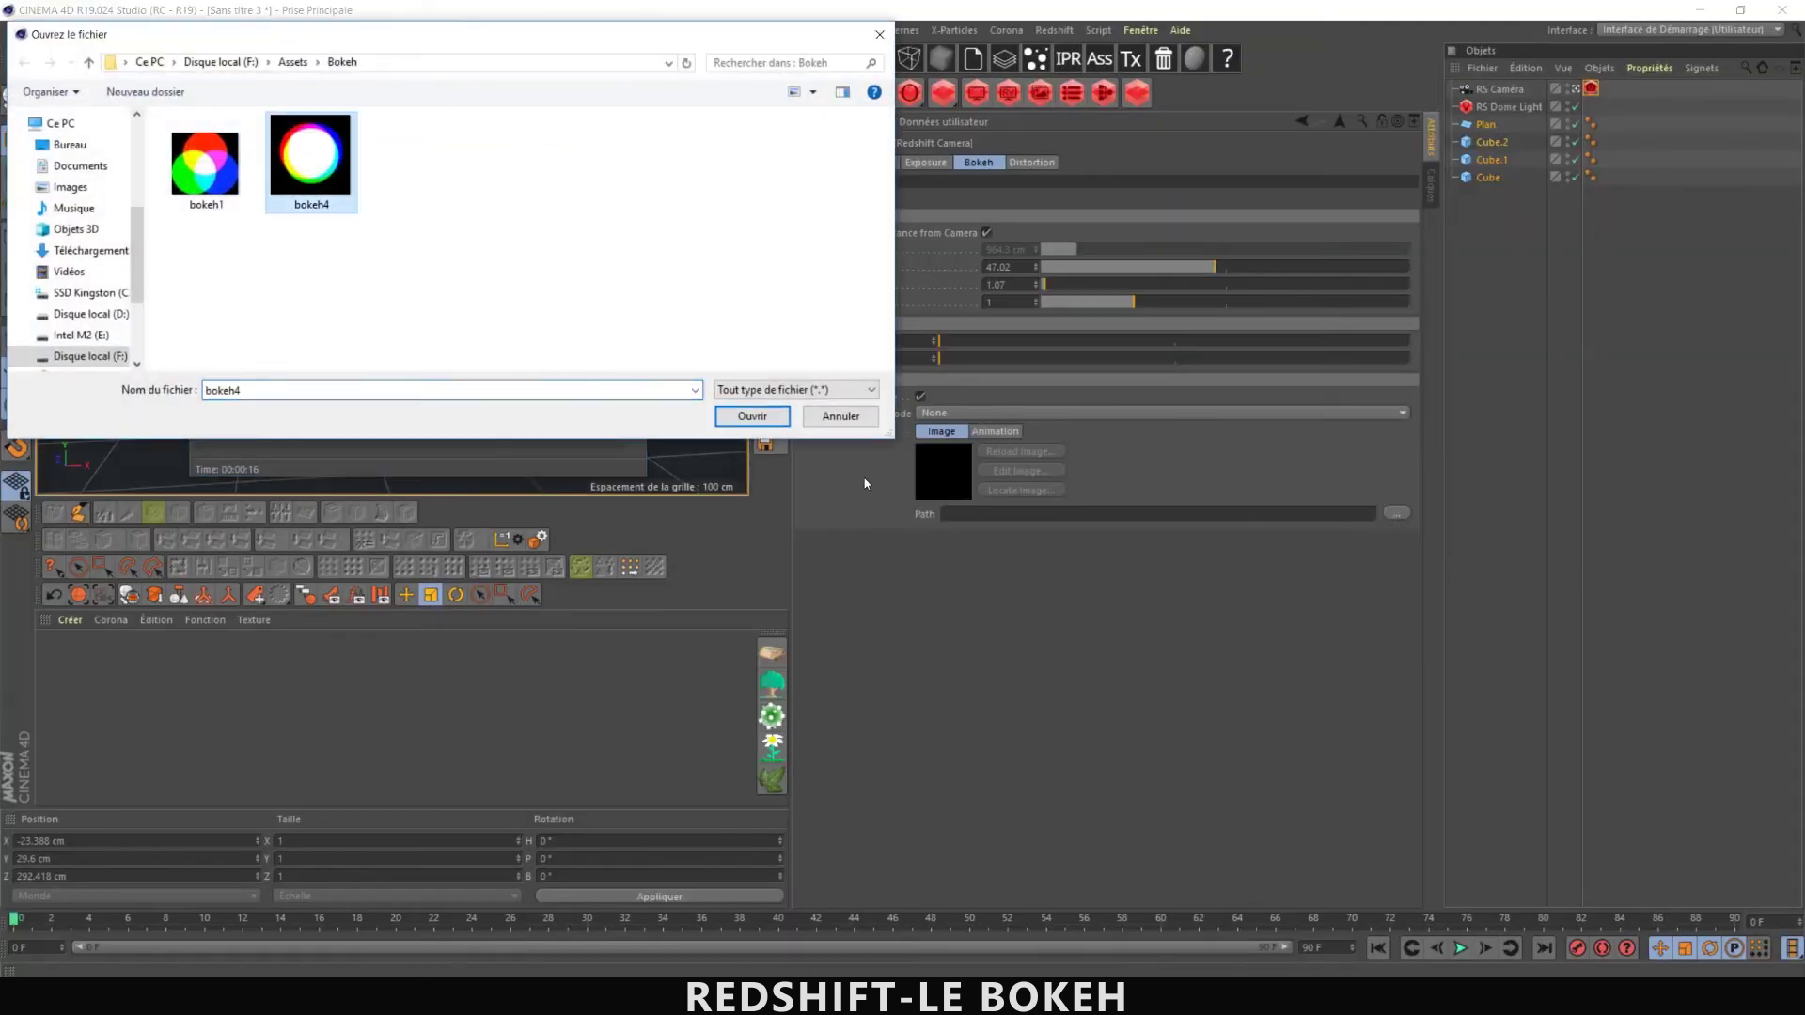
key(Return)
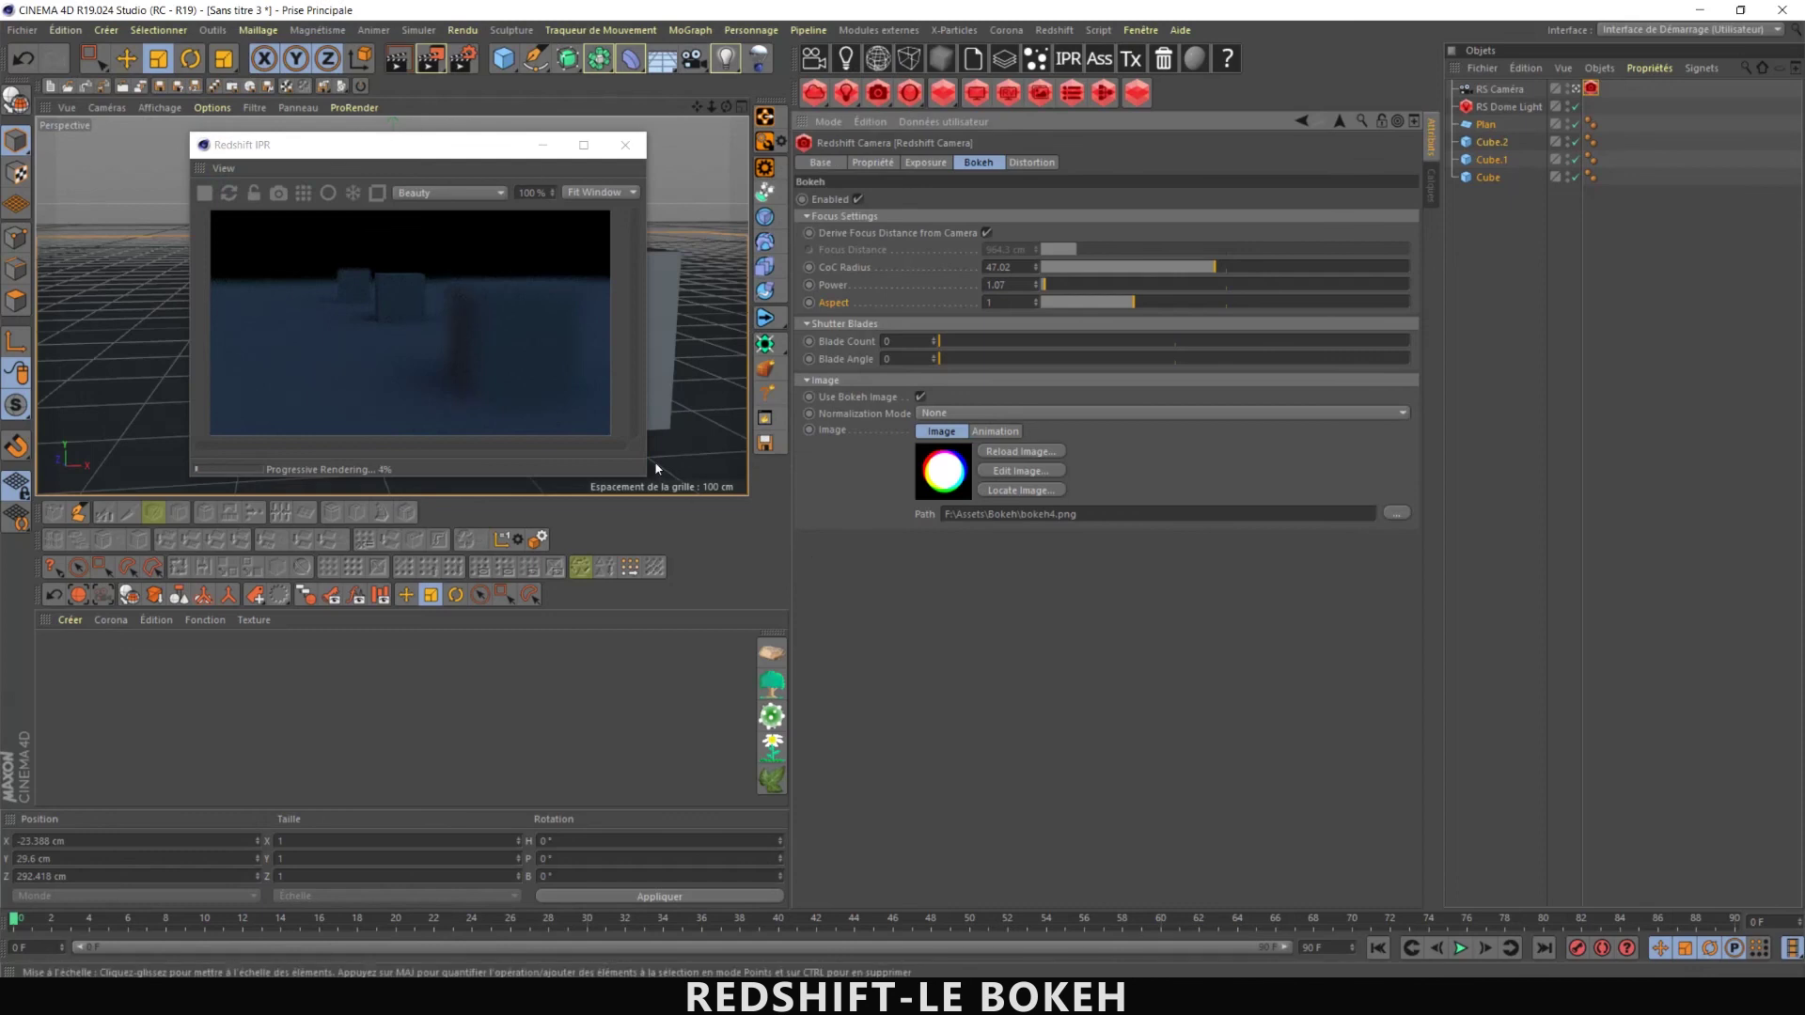
- Enlarge the Redshift IPR preview window and move it toward the top-left
drag(649, 478, 988, 713)
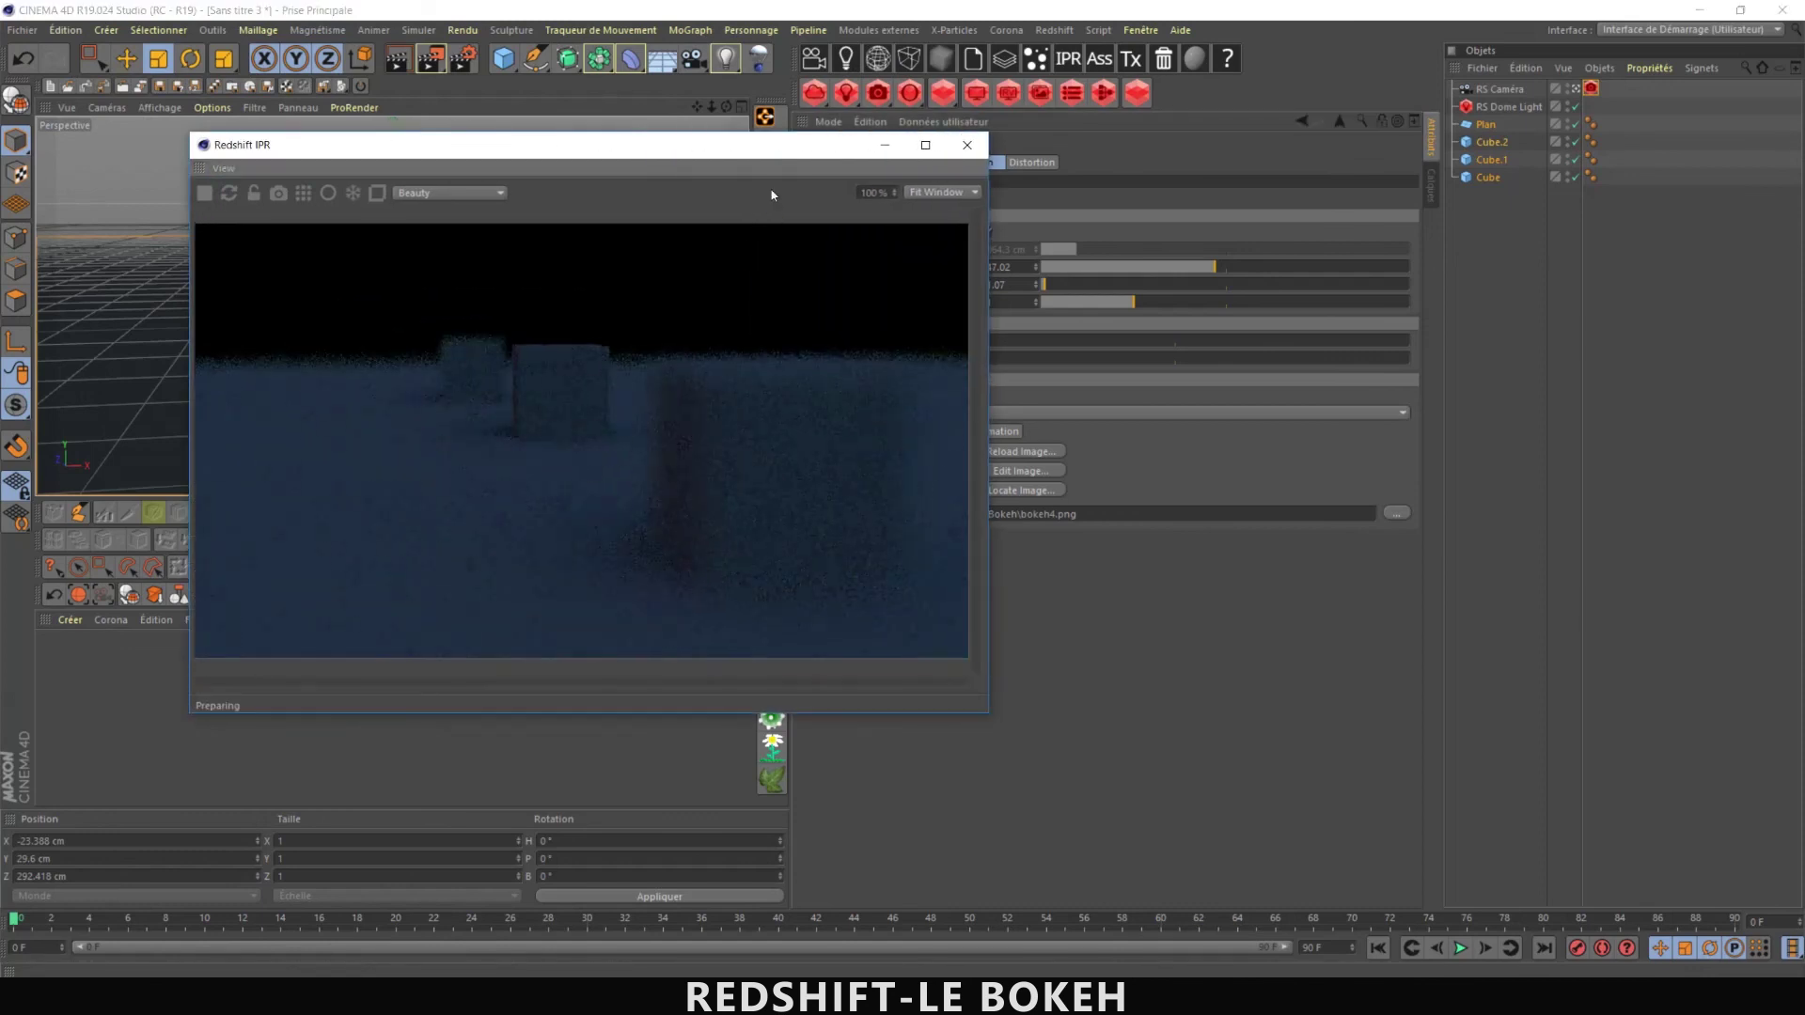
drag(778, 159, 589, 111)
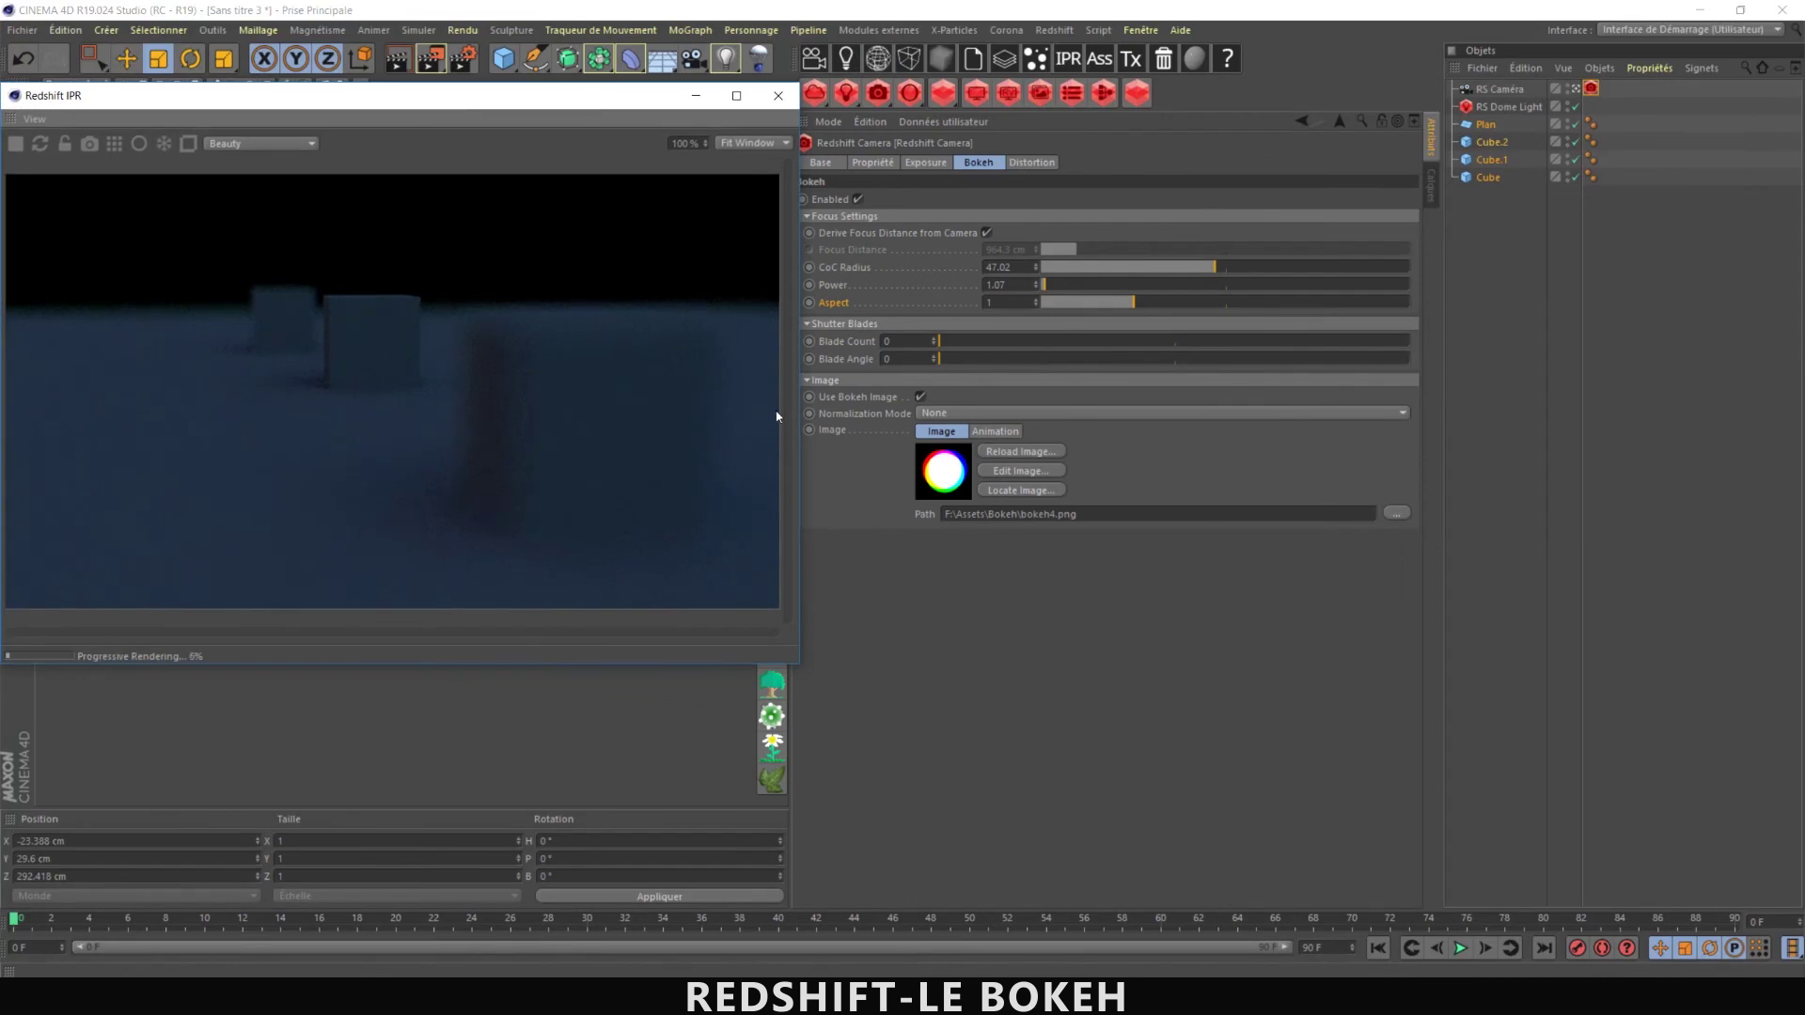
click(1519, 106)
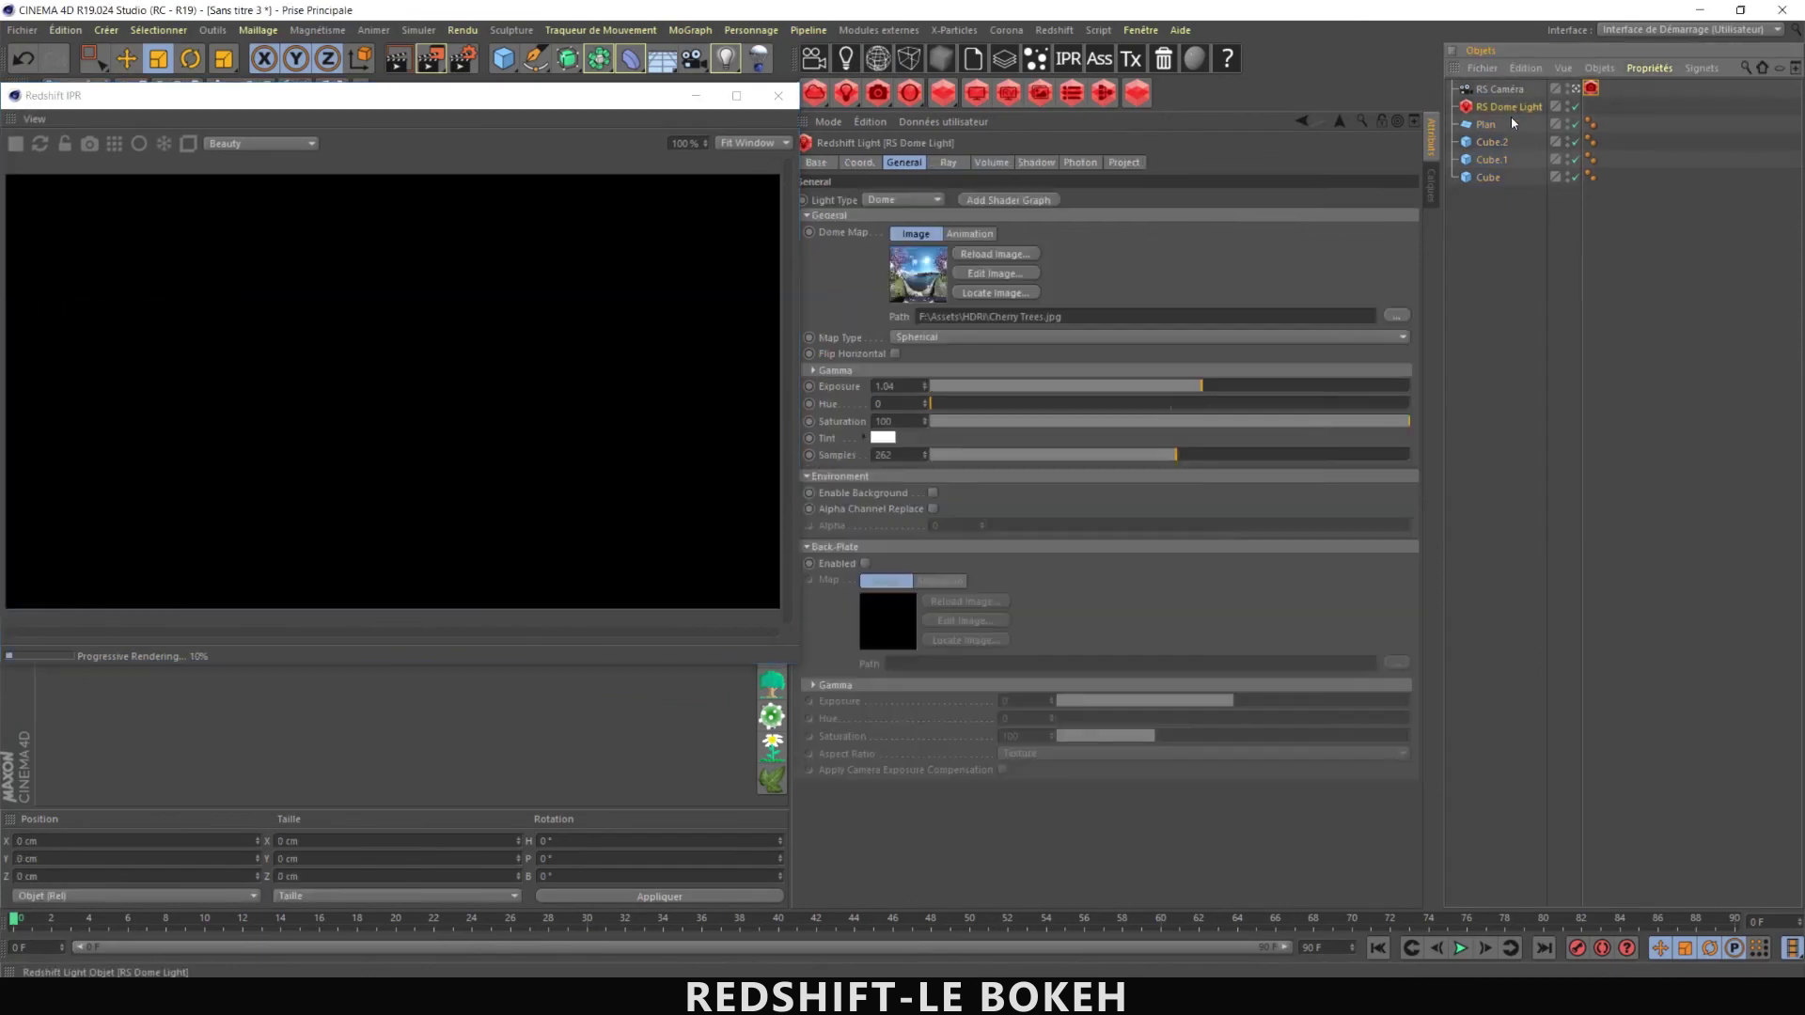
- Raise the RS Dome Light exposure from 1.04 to 2.095
drag(1180, 387, 1224, 386)
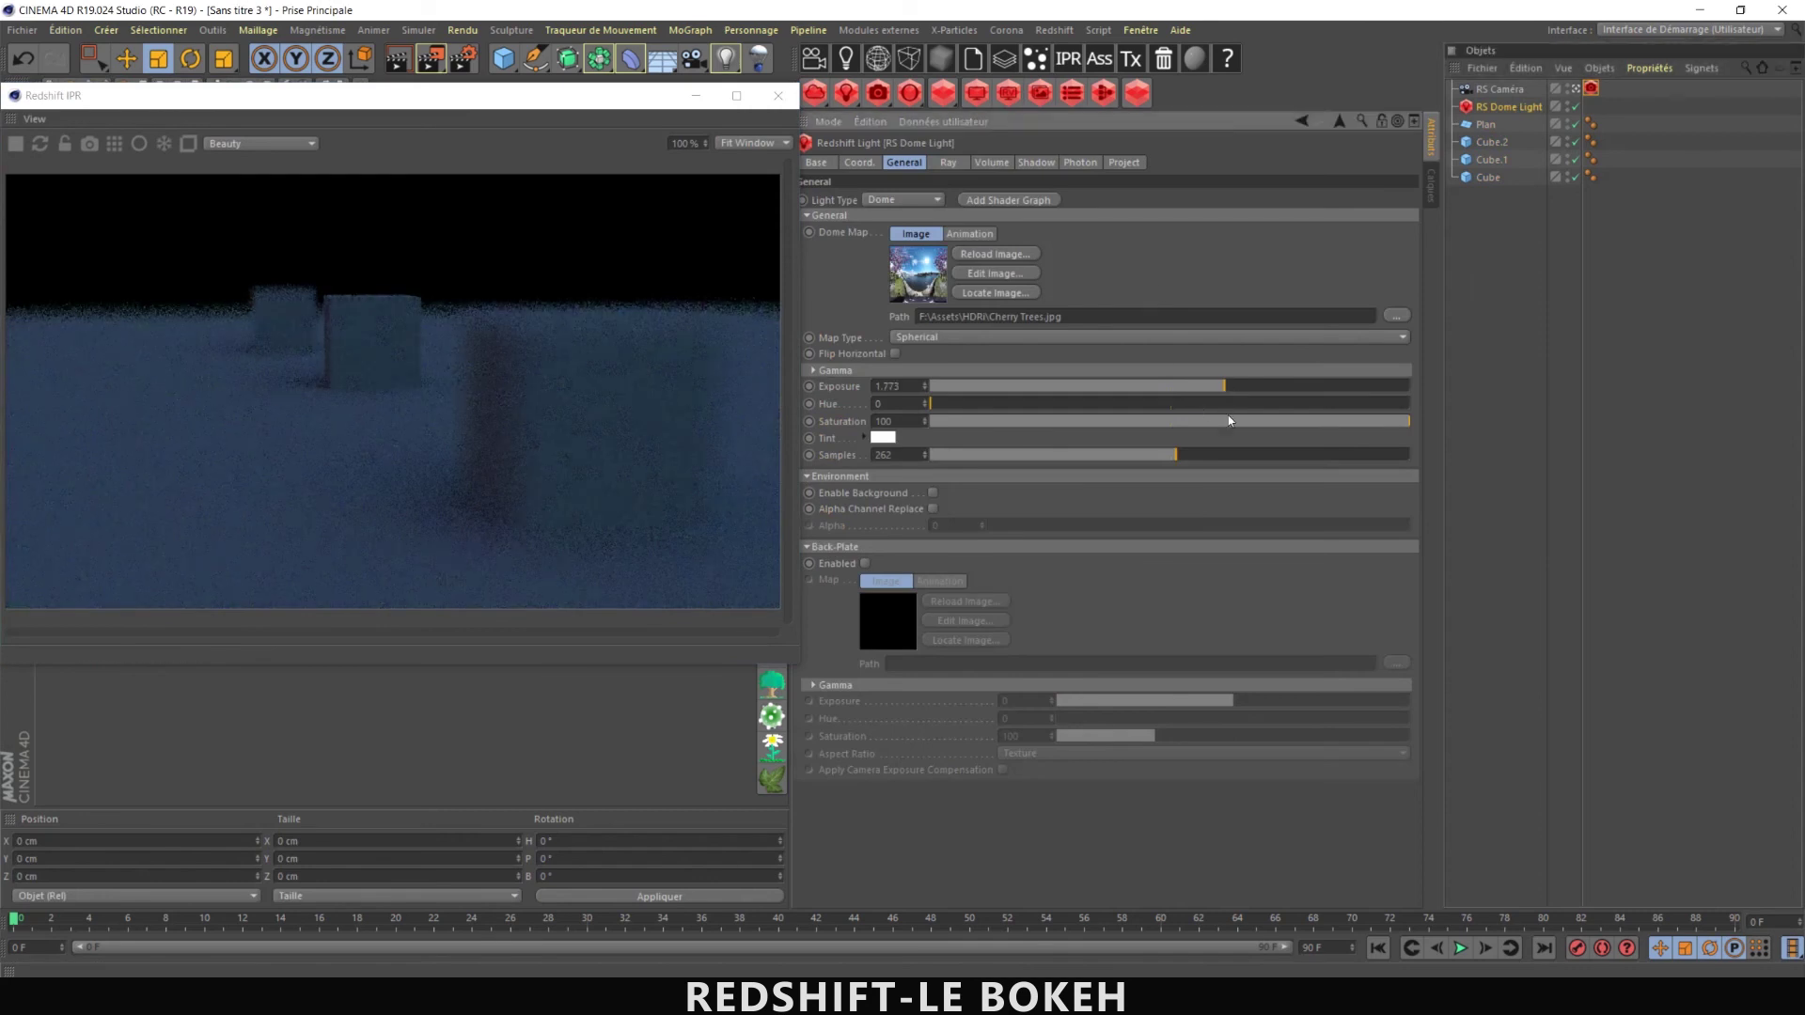
click(1248, 387)
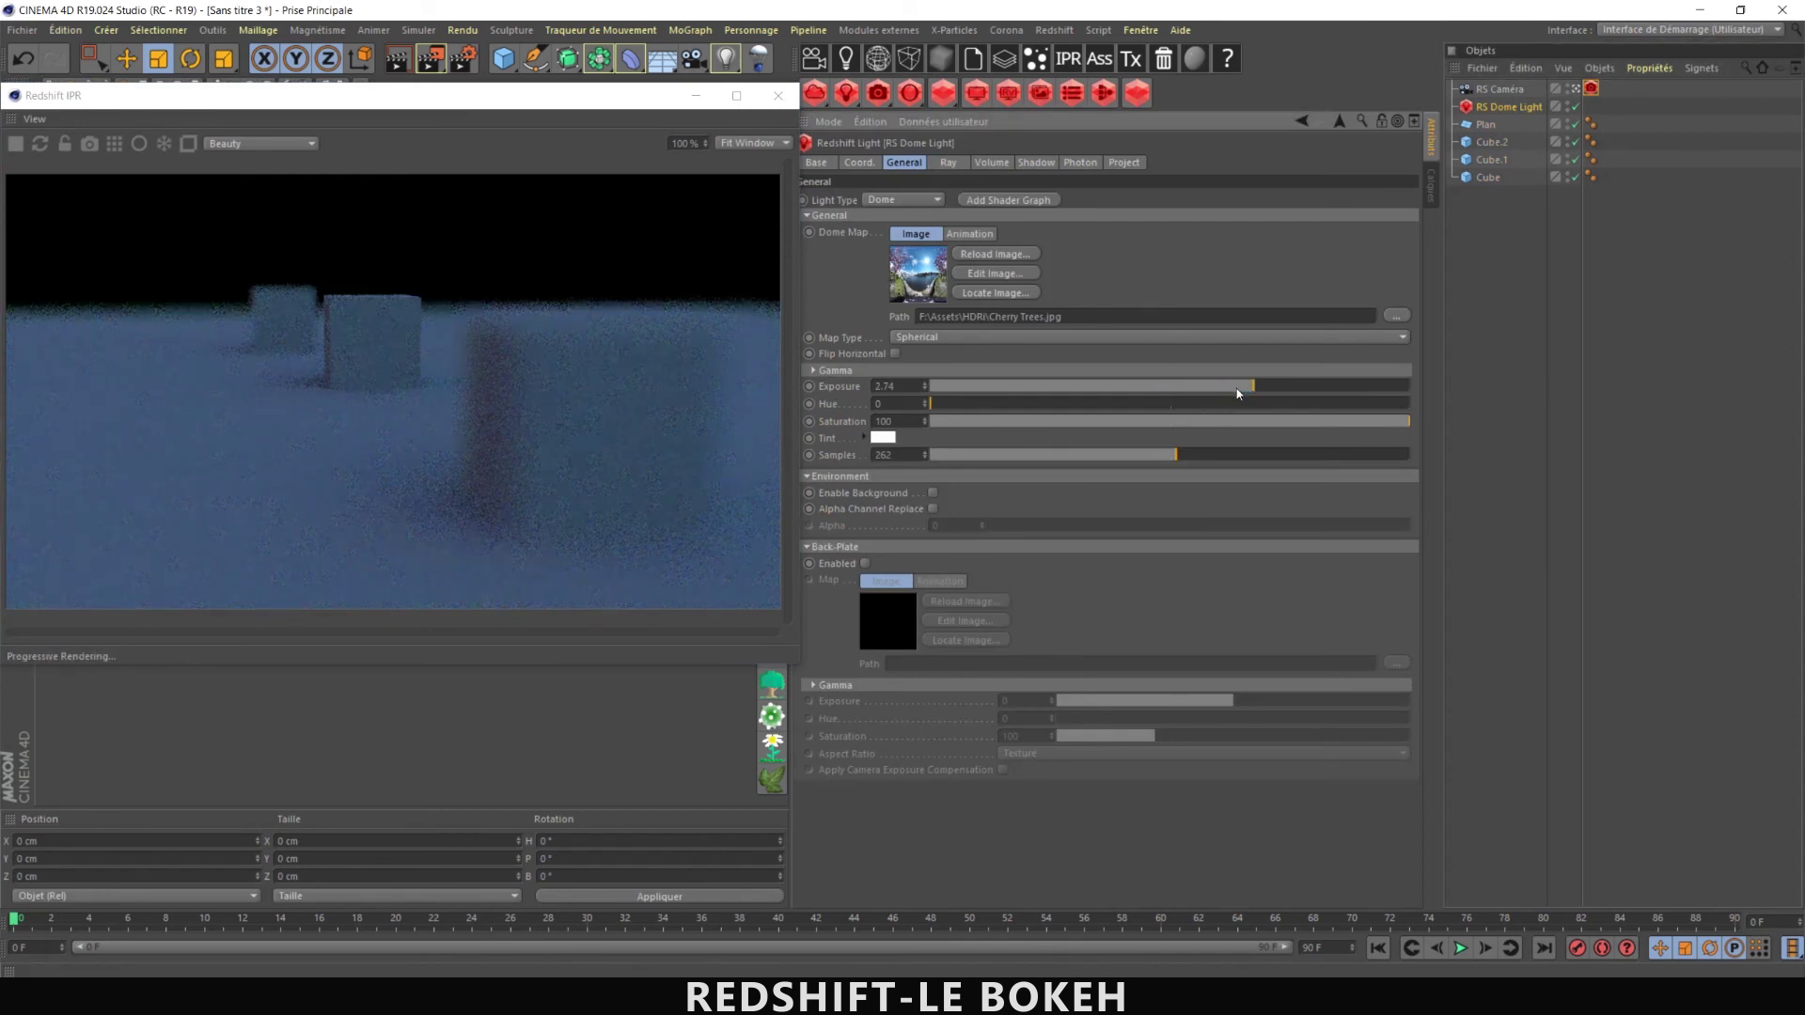
drag(1238, 389, 1233, 387)
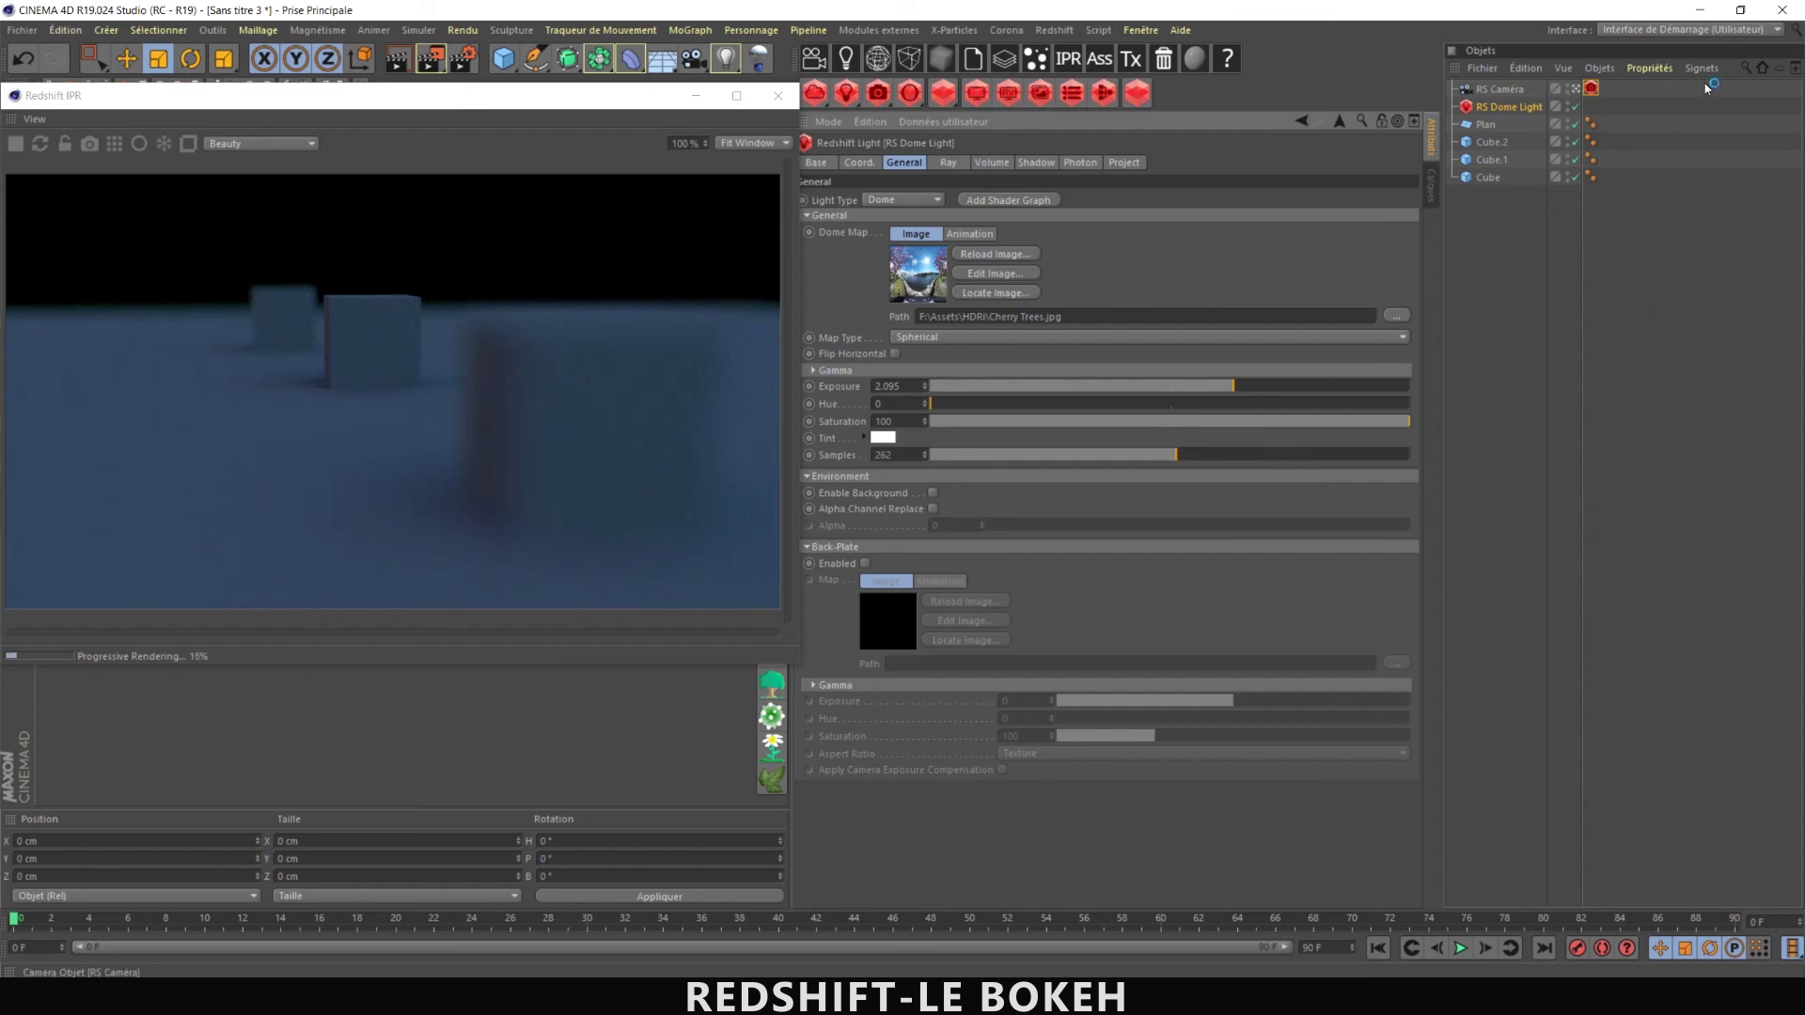
click(1591, 89)
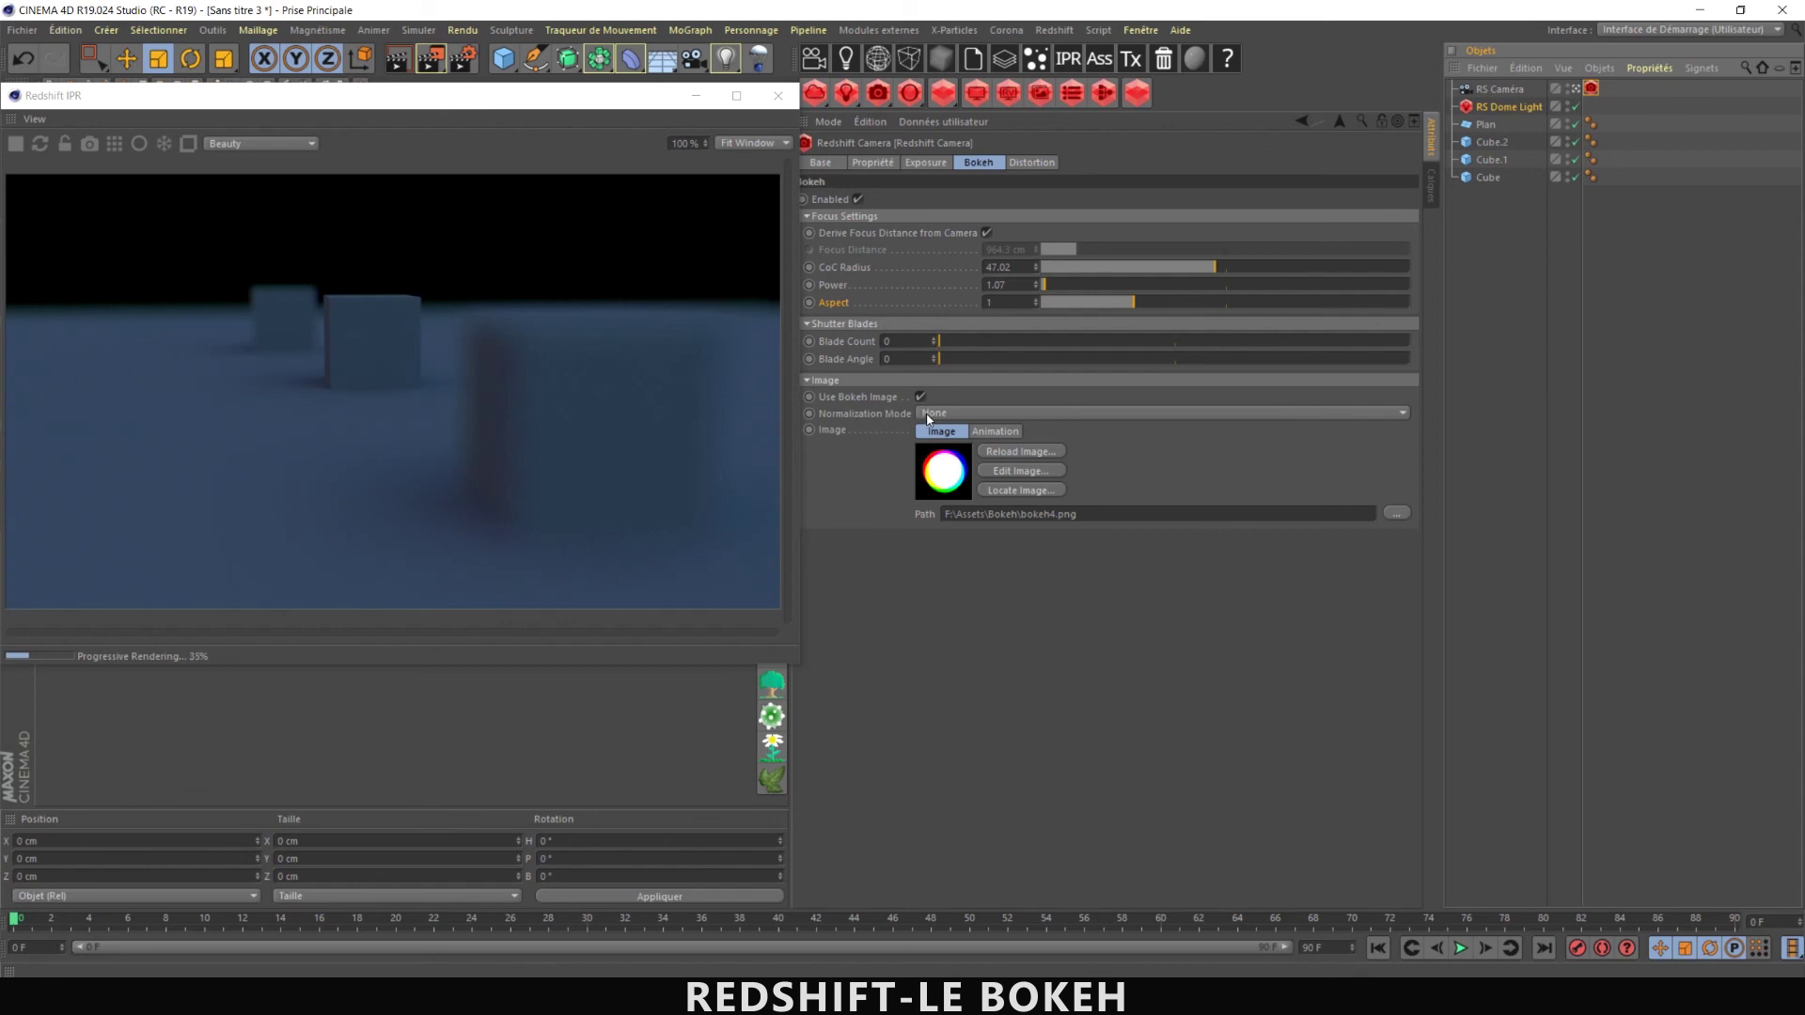
- Set bokeh Normalization Mode to Unit Intensity, after trying White Color Sum, and close the IPR window
click(1009, 415)
click(1007, 468)
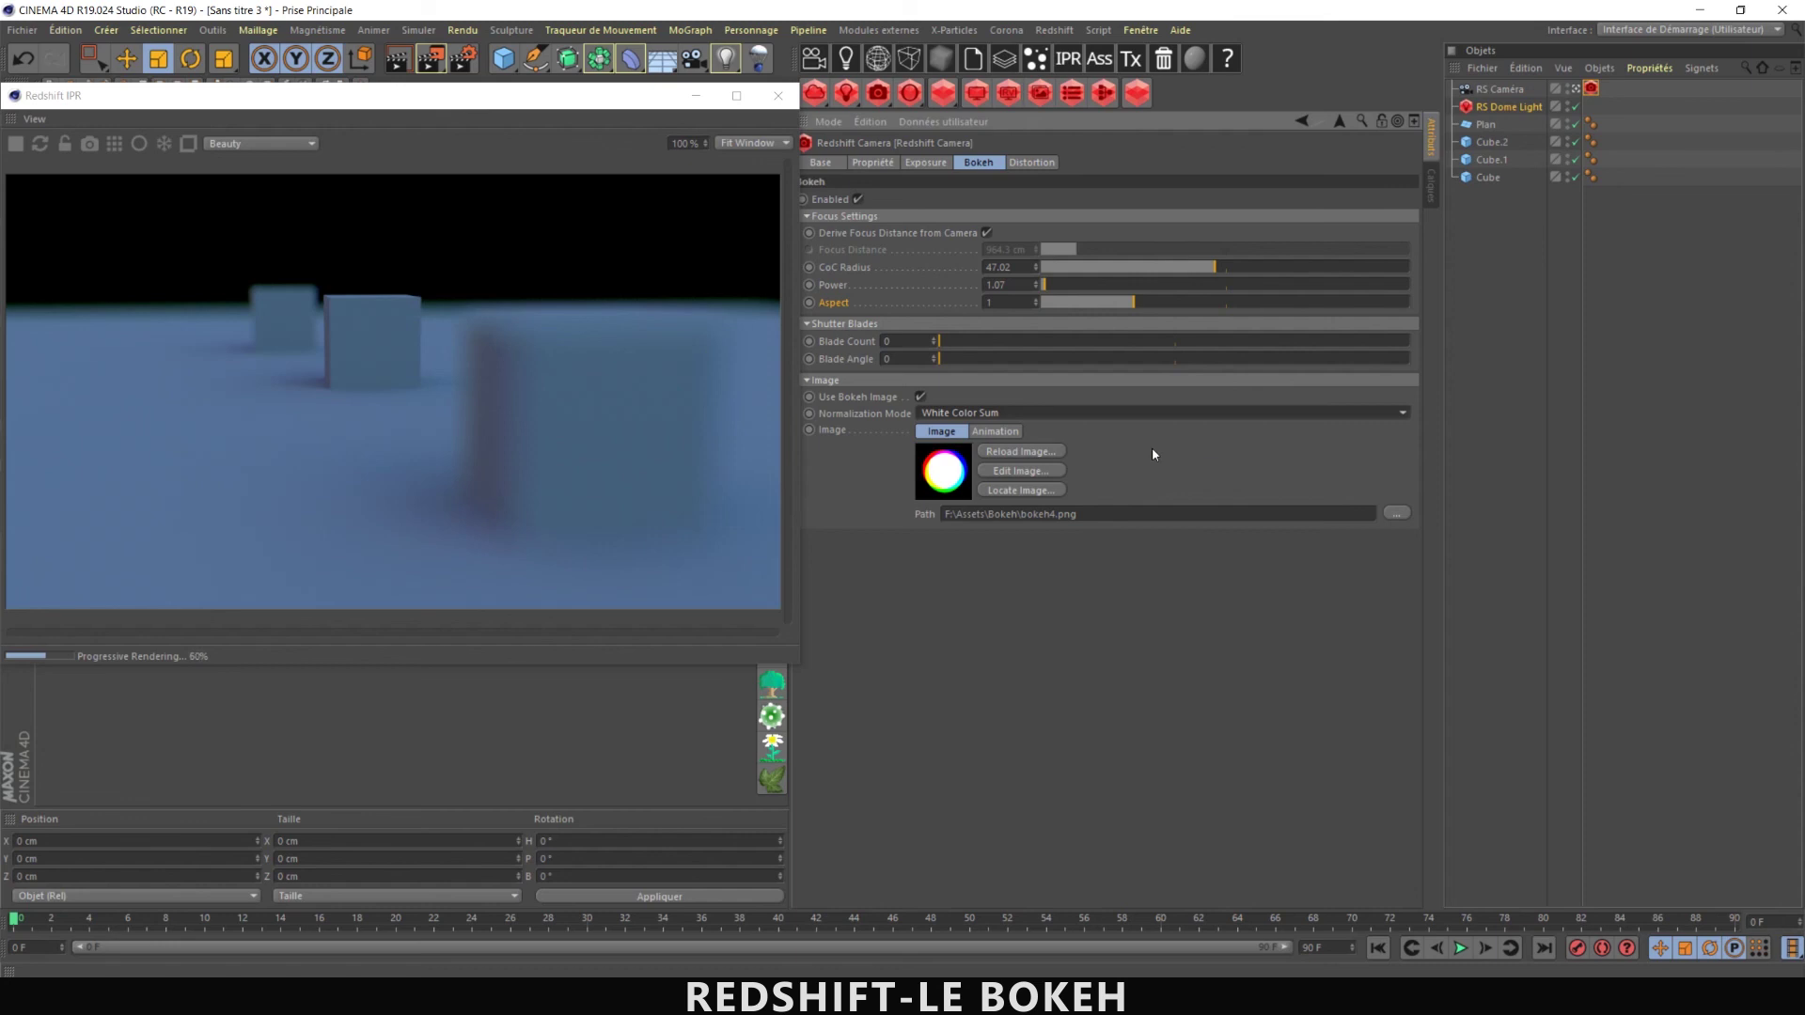
click(964, 416)
click(979, 453)
click(777, 95)
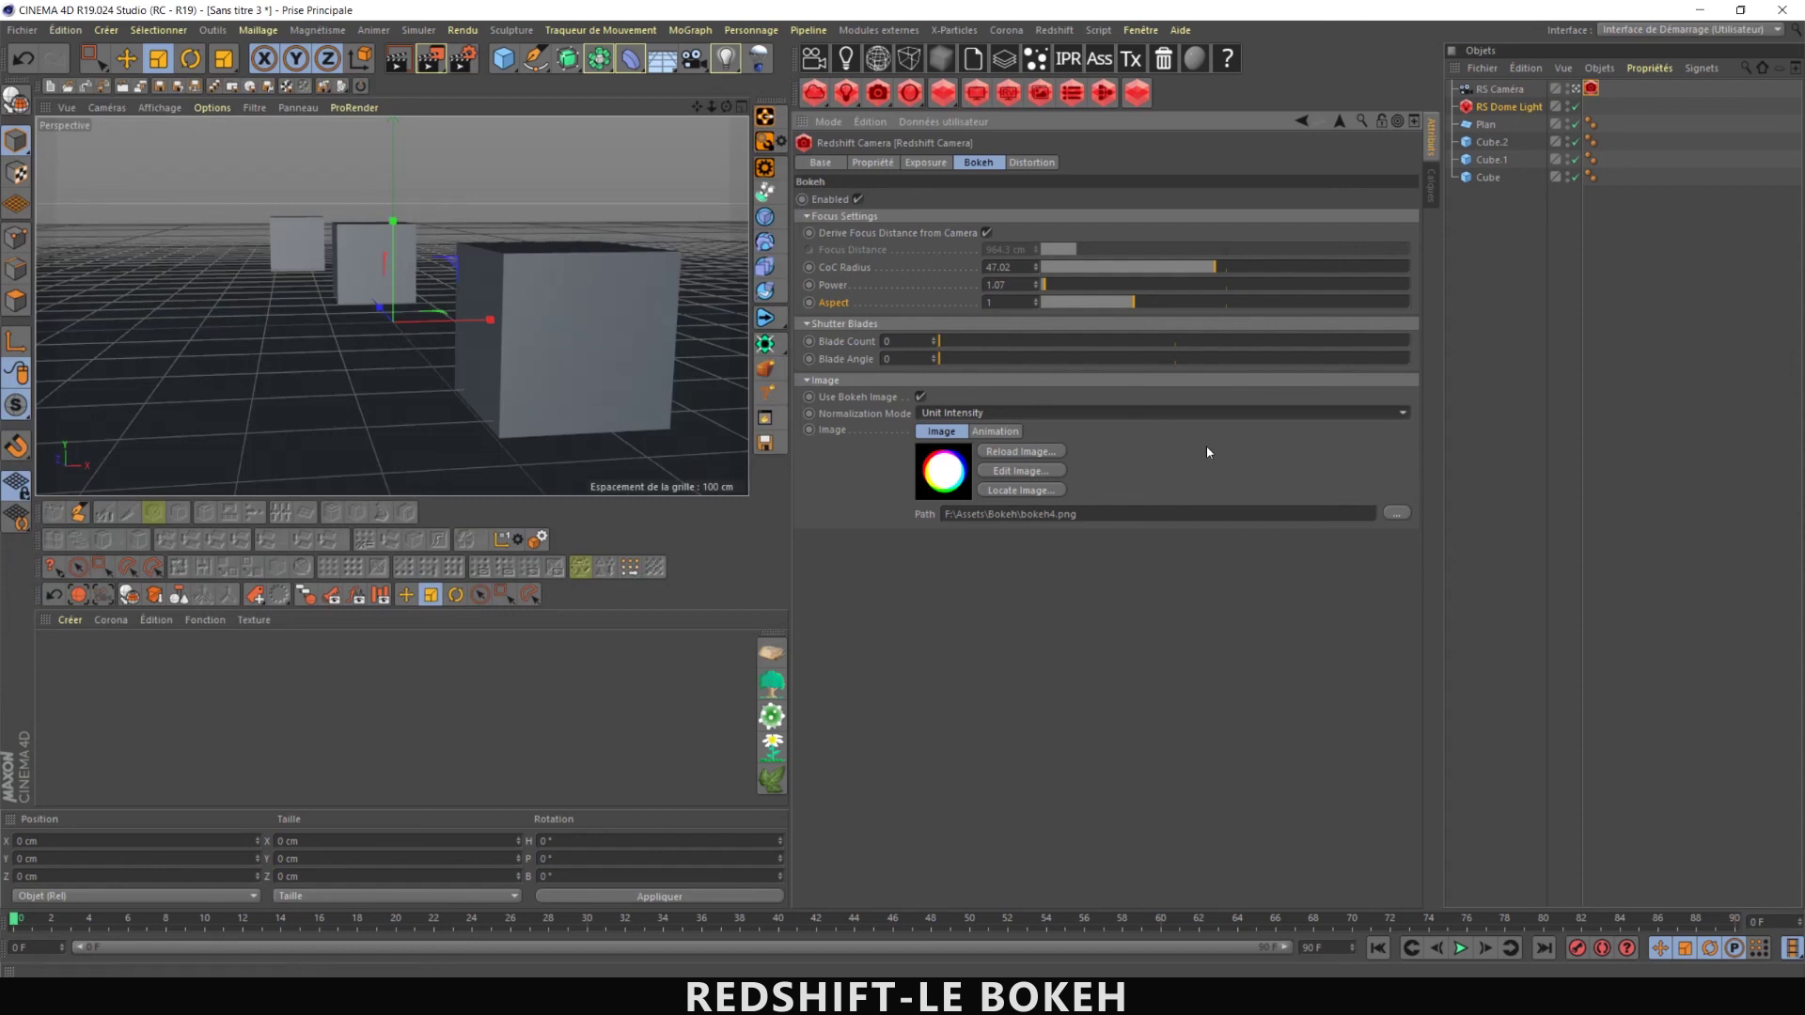